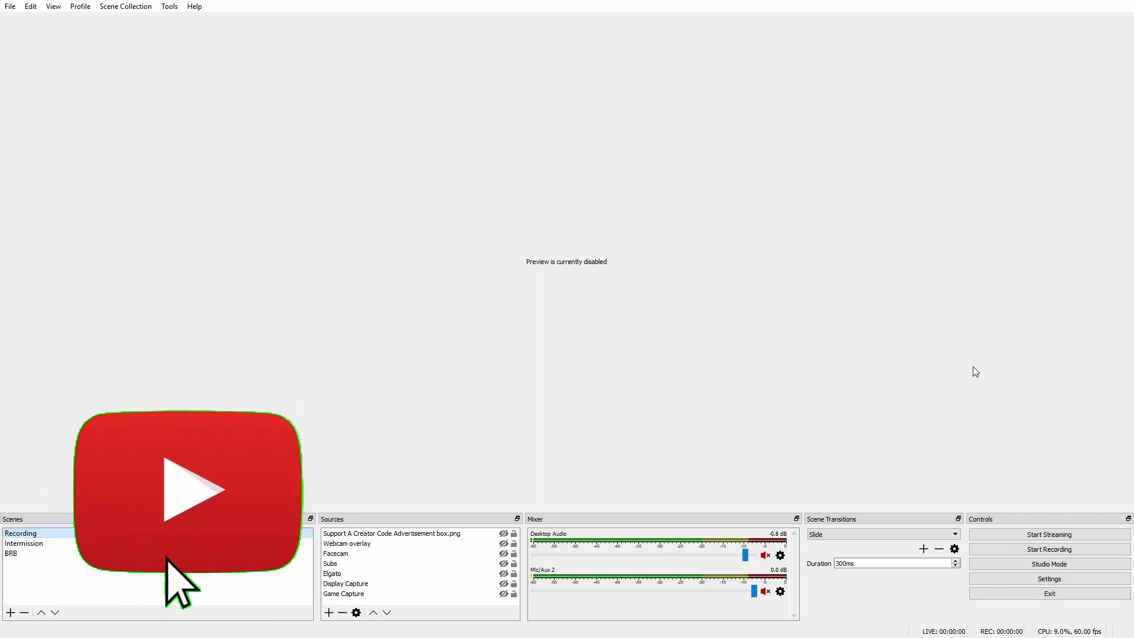
# - Open the OBS Studio Settings window
pyautogui.click(10, 6)
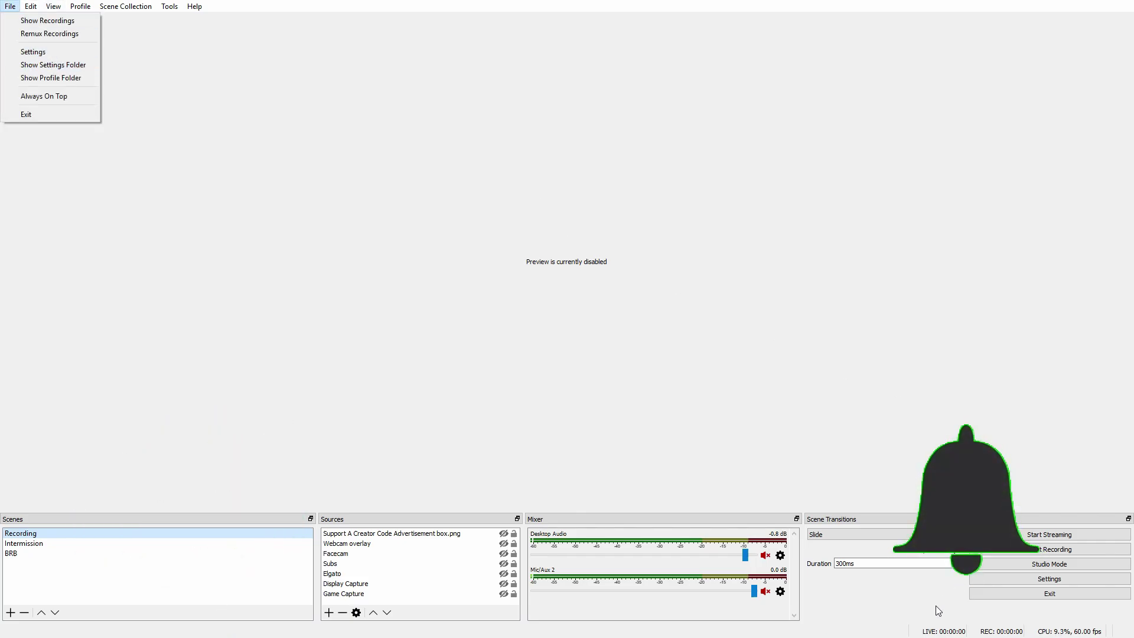
pyautogui.click(874, 606)
pyautogui.click(1063, 578)
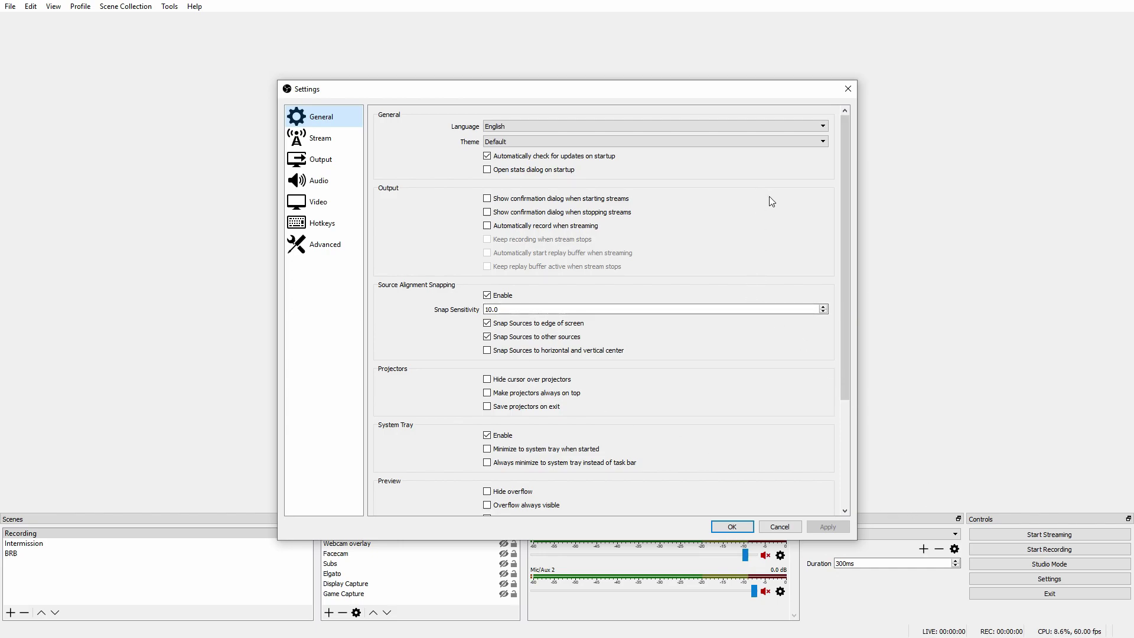
# - Preview the Dark, Acri and Rachni interface themes
pyautogui.click(495, 145)
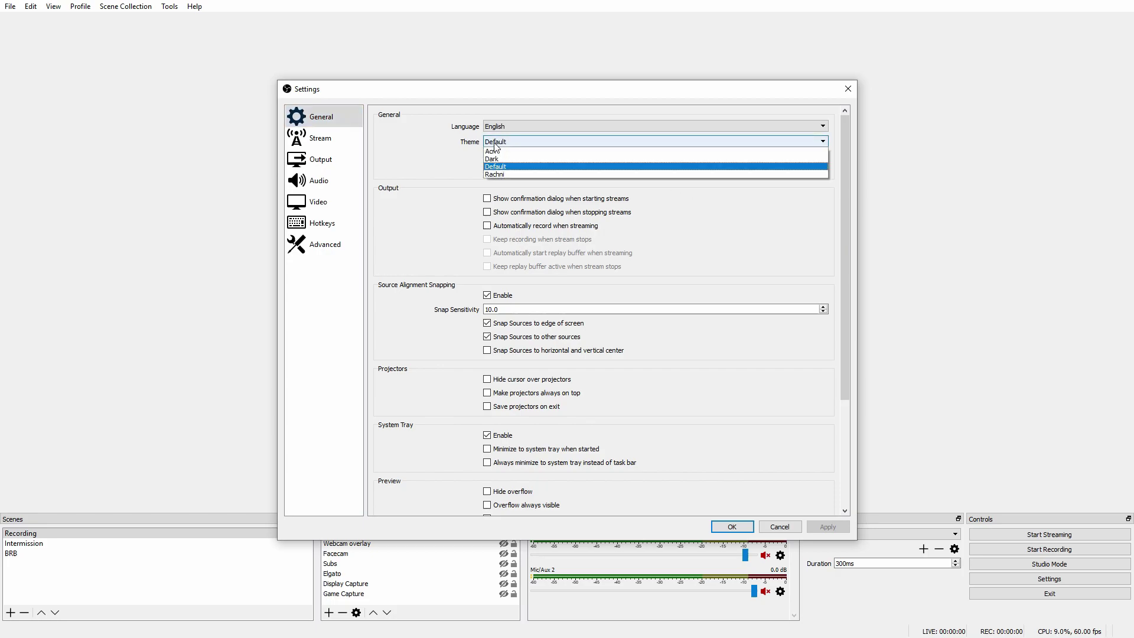
pyautogui.click(515, 159)
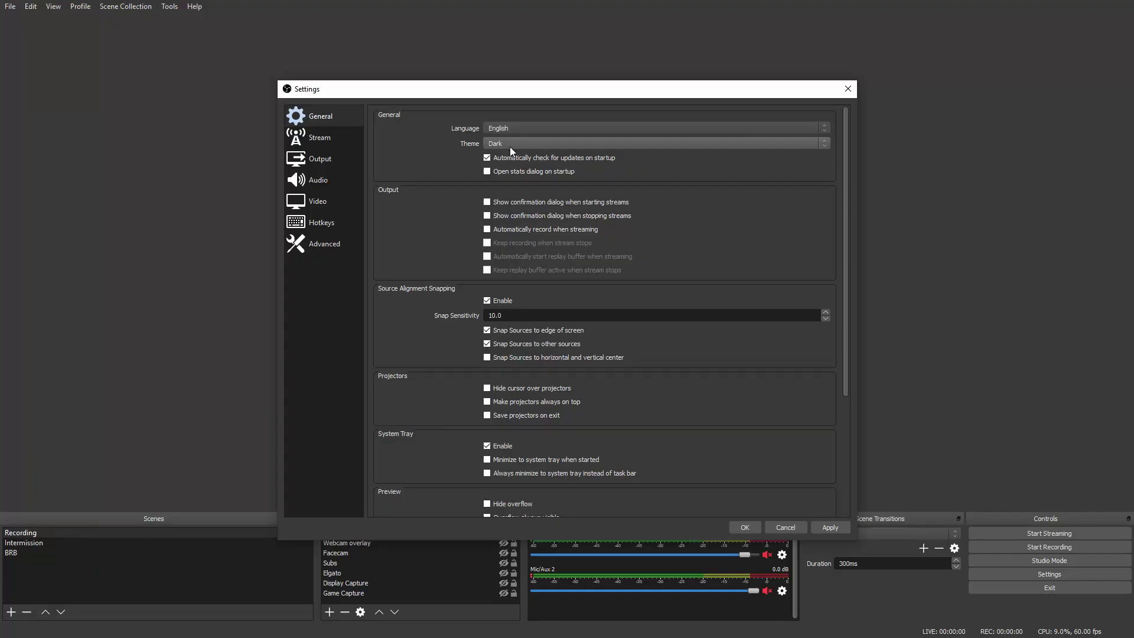
pyautogui.click(509, 145)
pyautogui.click(508, 152)
pyautogui.click(504, 139)
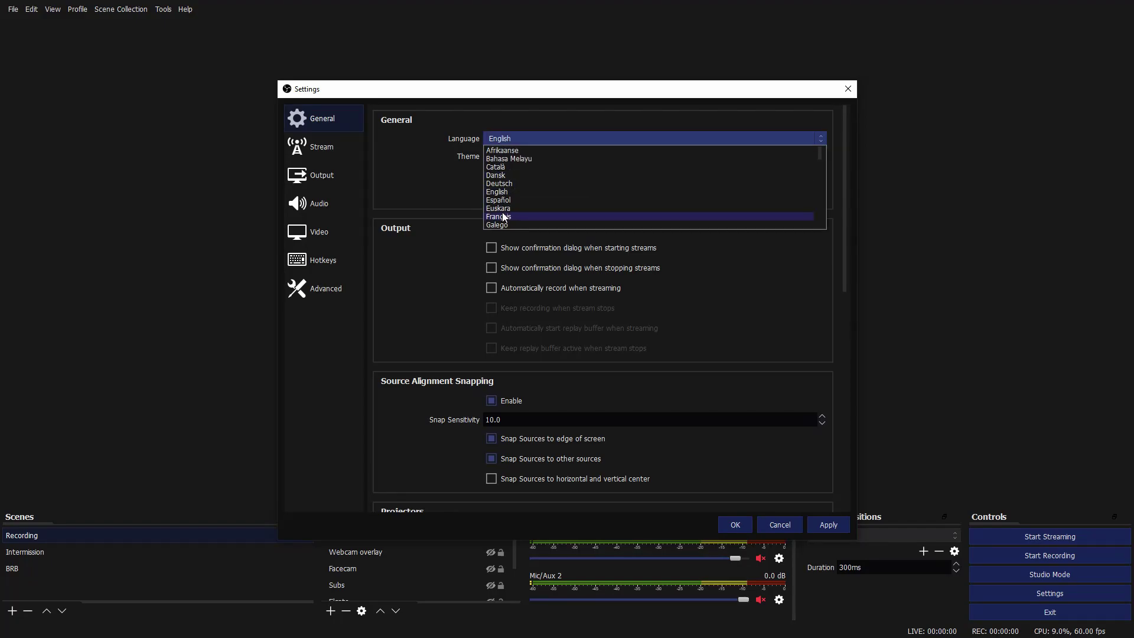
pyautogui.click(501, 156)
pyautogui.click(501, 156)
pyautogui.click(501, 192)
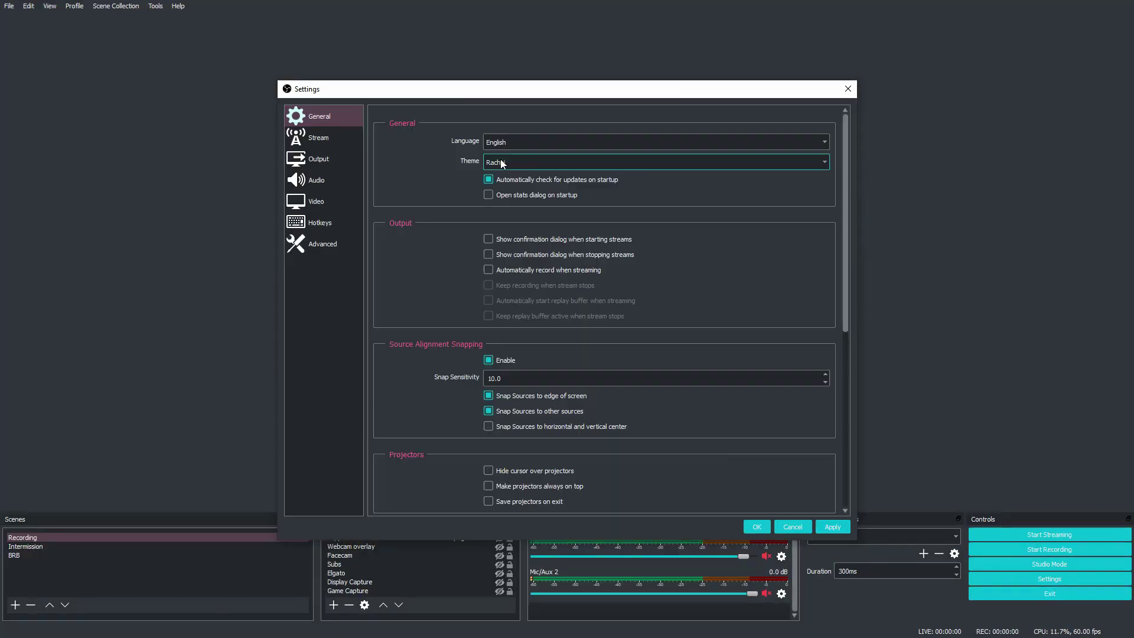
# - Settle on the Dark theme and apply it
pyautogui.click(501, 158)
pyautogui.click(500, 182)
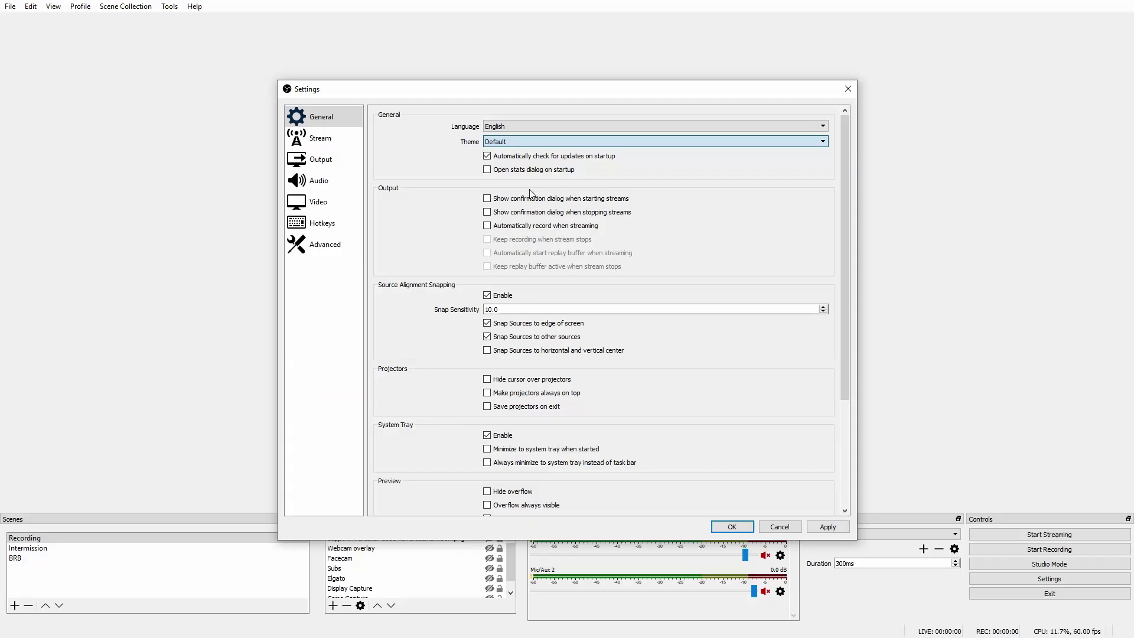
pyautogui.click(548, 142)
pyautogui.click(508, 159)
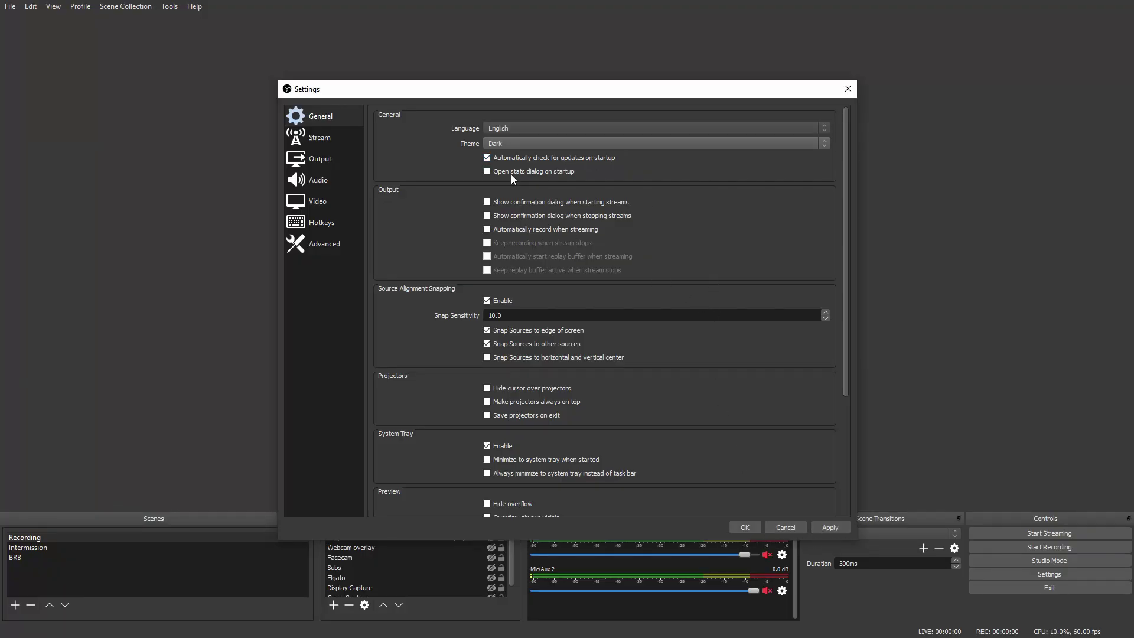
pyautogui.click(830, 530)
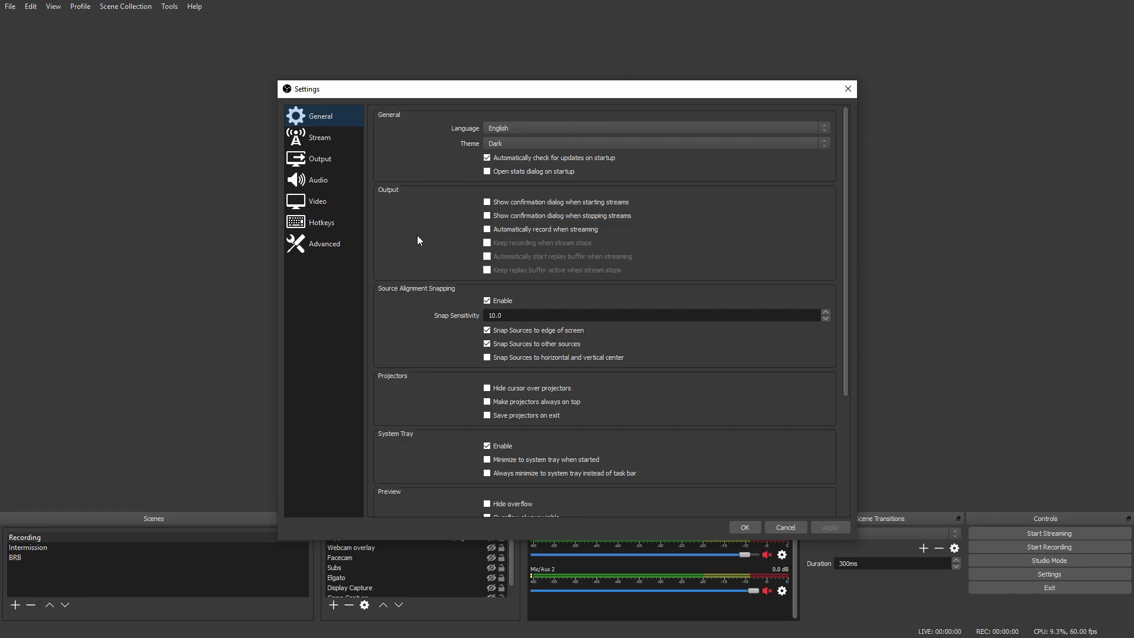
# - On the Output page, set Output Mode to Advanced
pyautogui.click(316, 160)
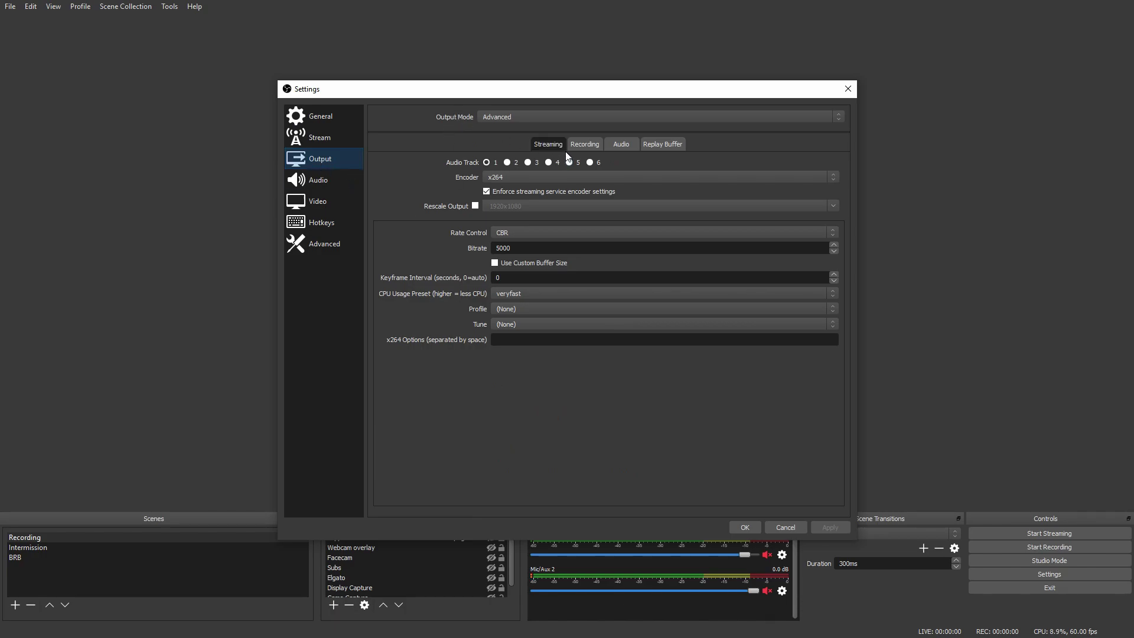
pyautogui.scroll(1, 591, 117)
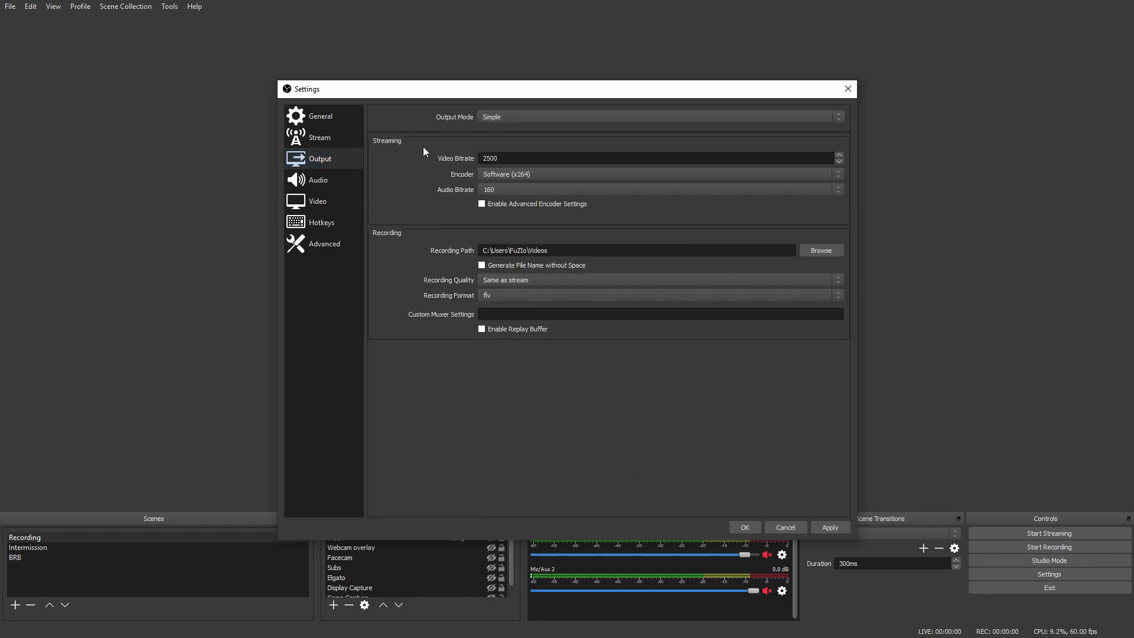
pyautogui.click(499, 119)
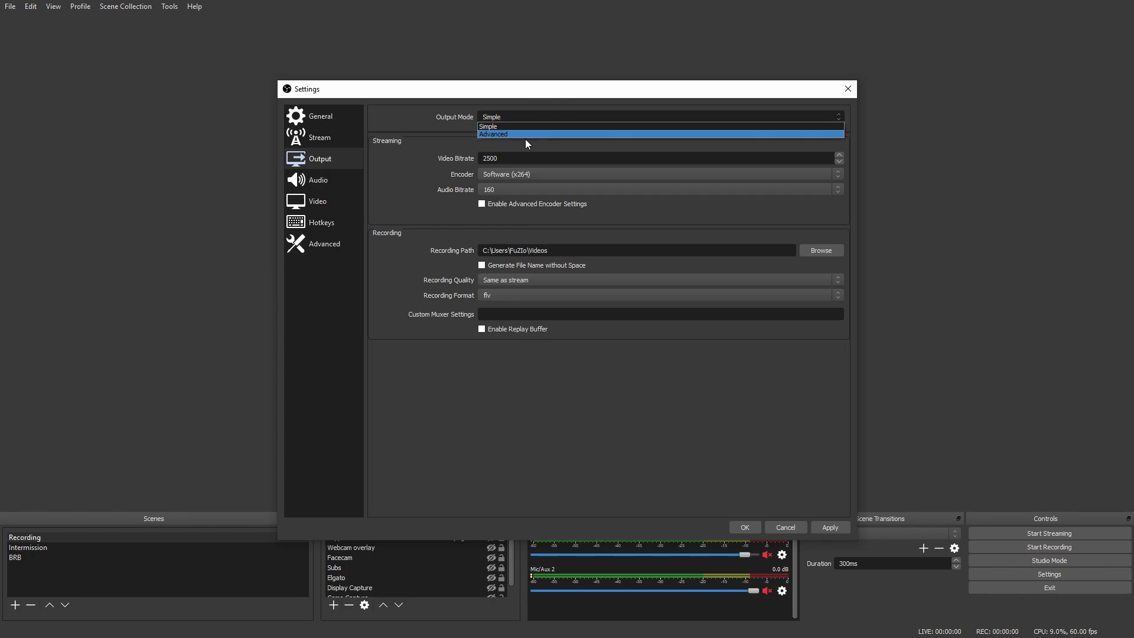
pyautogui.click(506, 135)
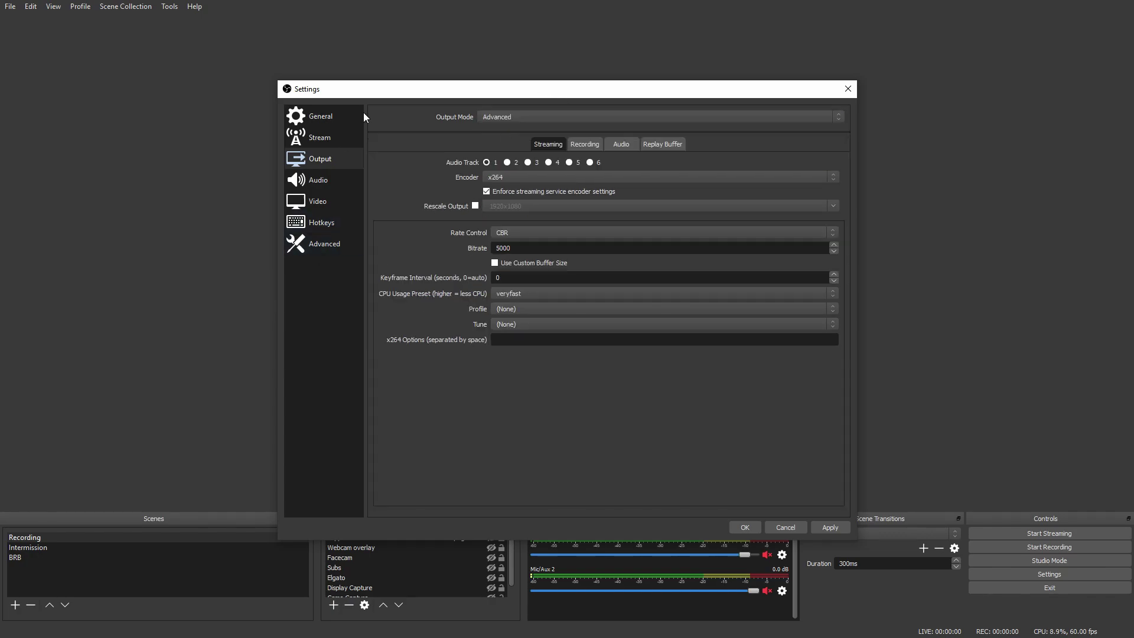
# - On the Recording tab, keep Standard type and x264 encoder, applying the settings
pyautogui.click(588, 149)
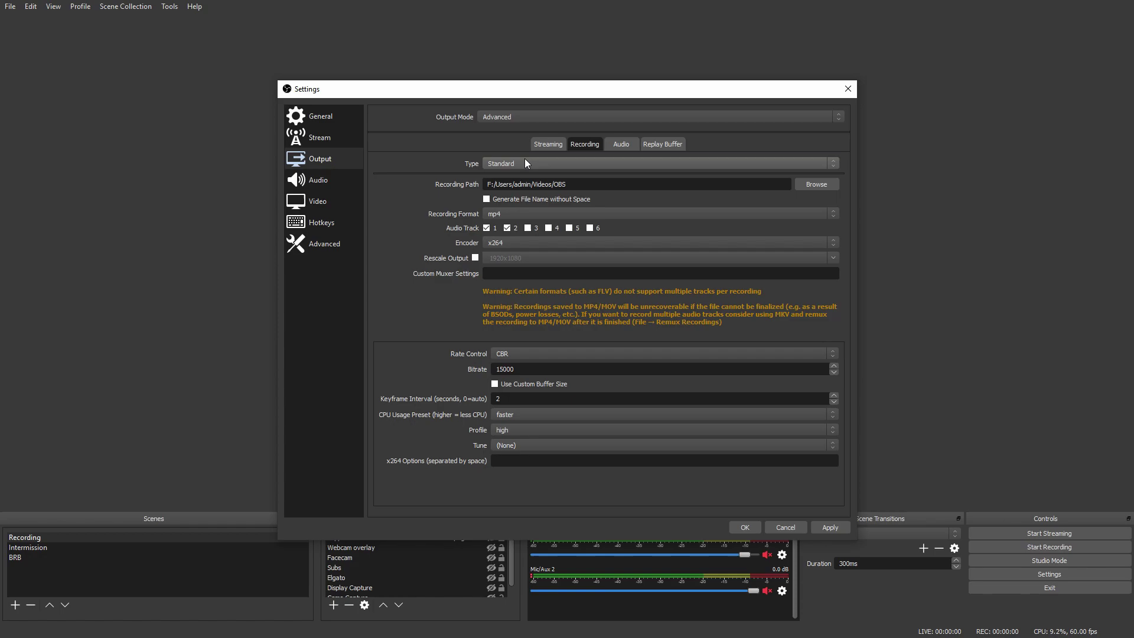
pyautogui.click(525, 163)
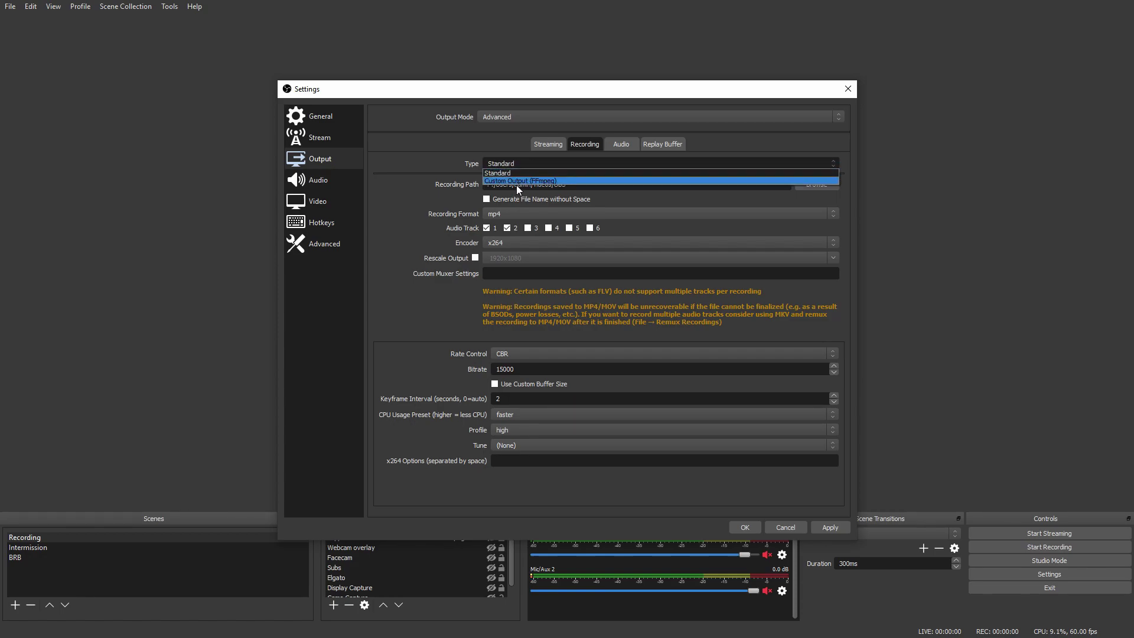
pyautogui.click(519, 173)
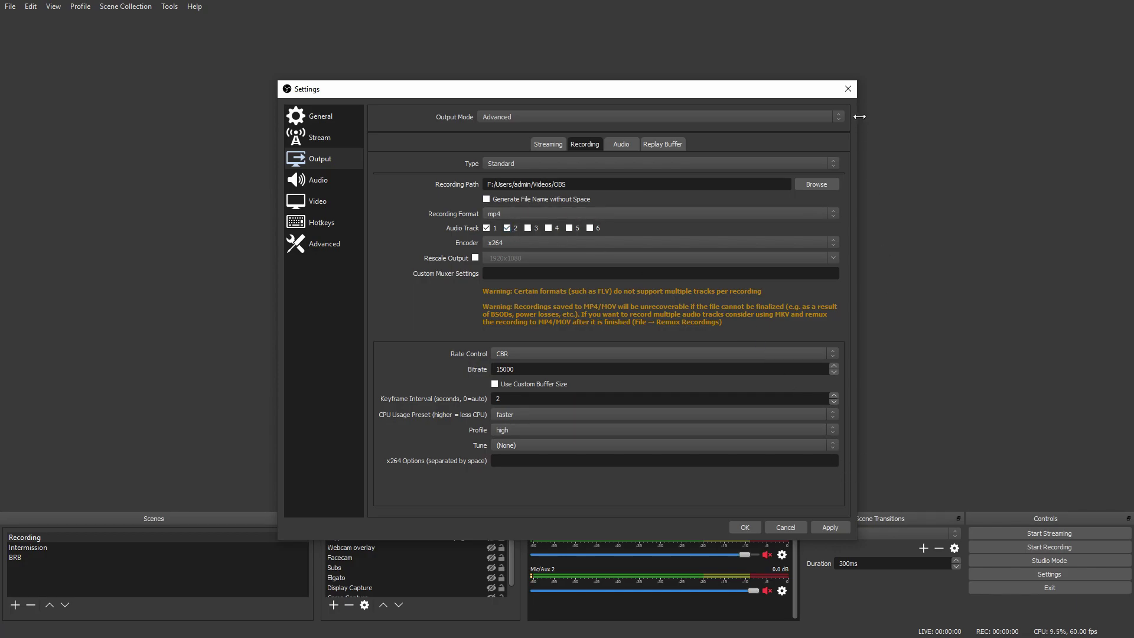
pyautogui.click(829, 526)
pyautogui.click(726, 247)
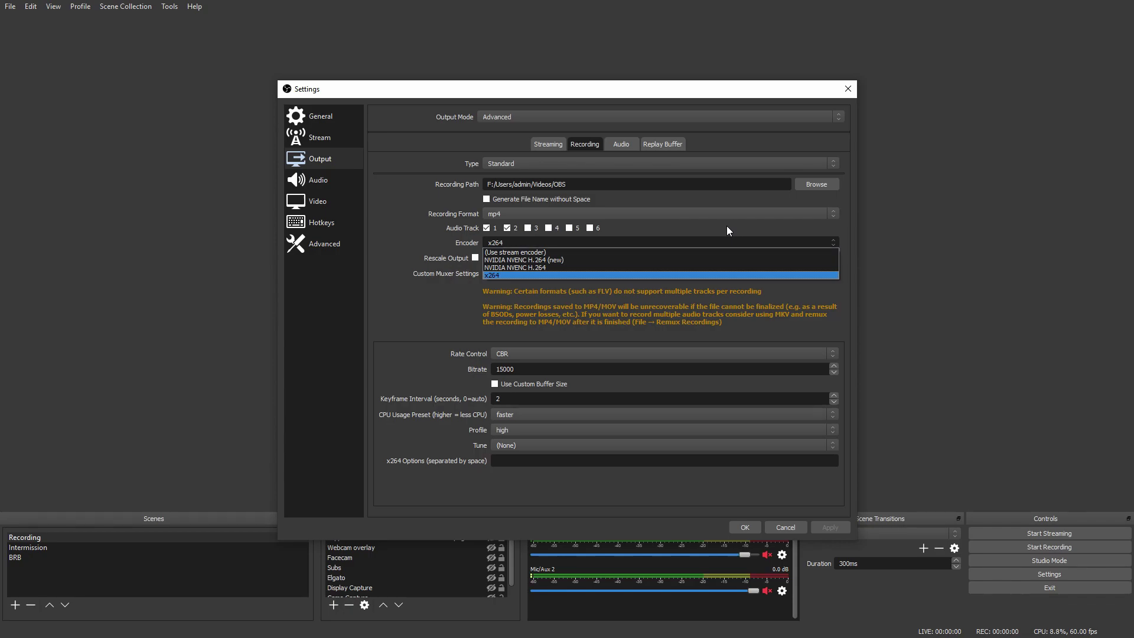
pyautogui.click(727, 226)
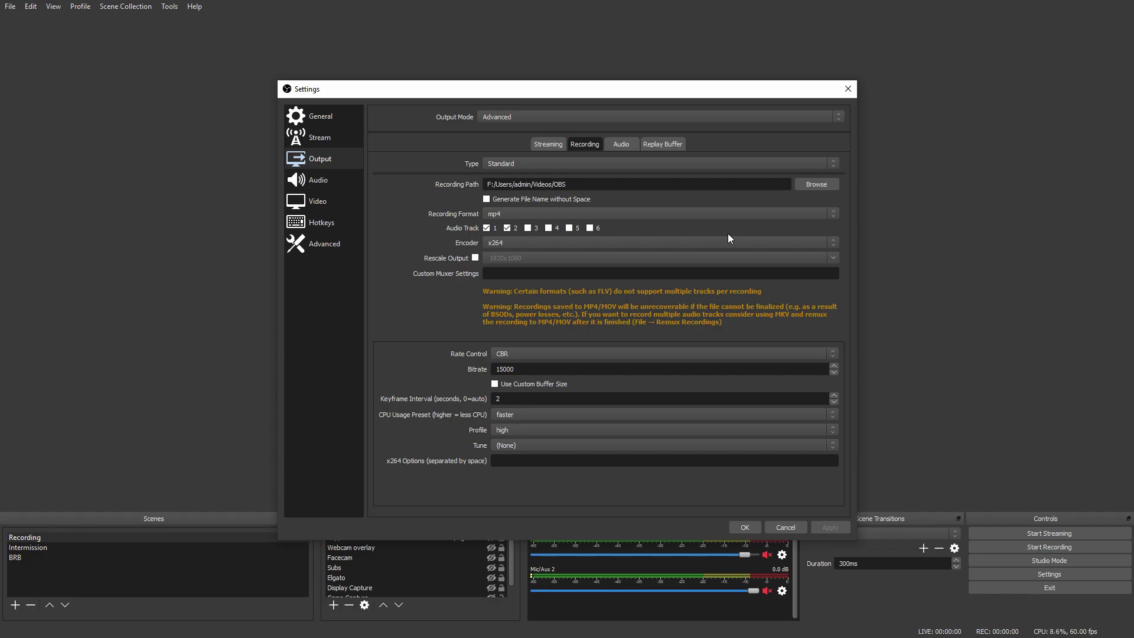
# - Launch System Information via a Start search for 'info' and inspect the processor details
pyautogui.press('super')
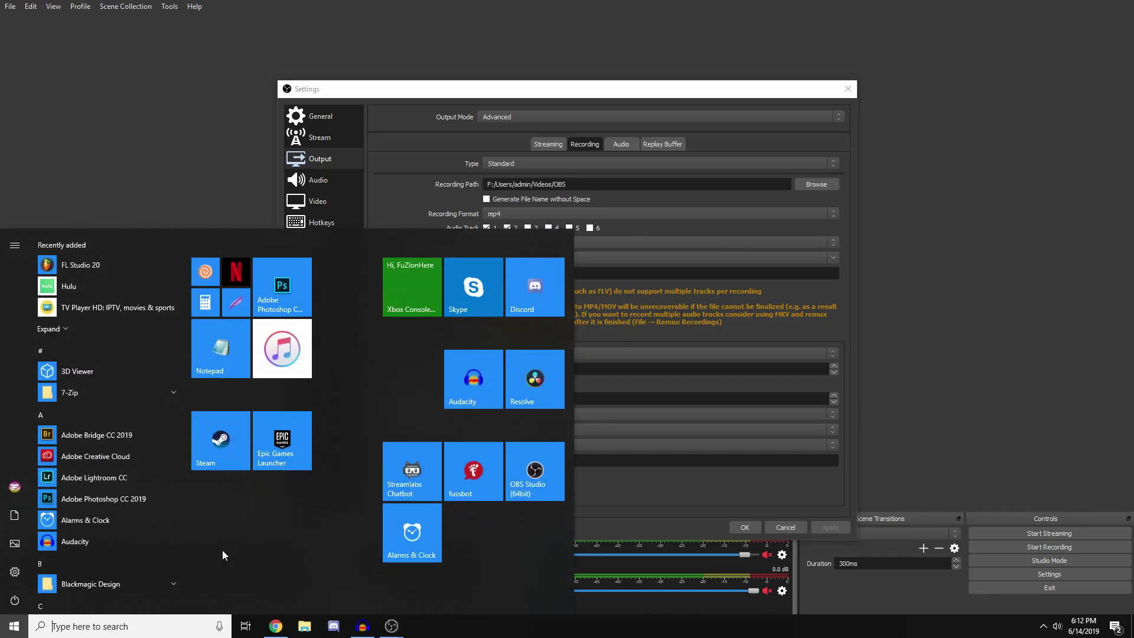
pyautogui.write('info')
pyautogui.press('Return')
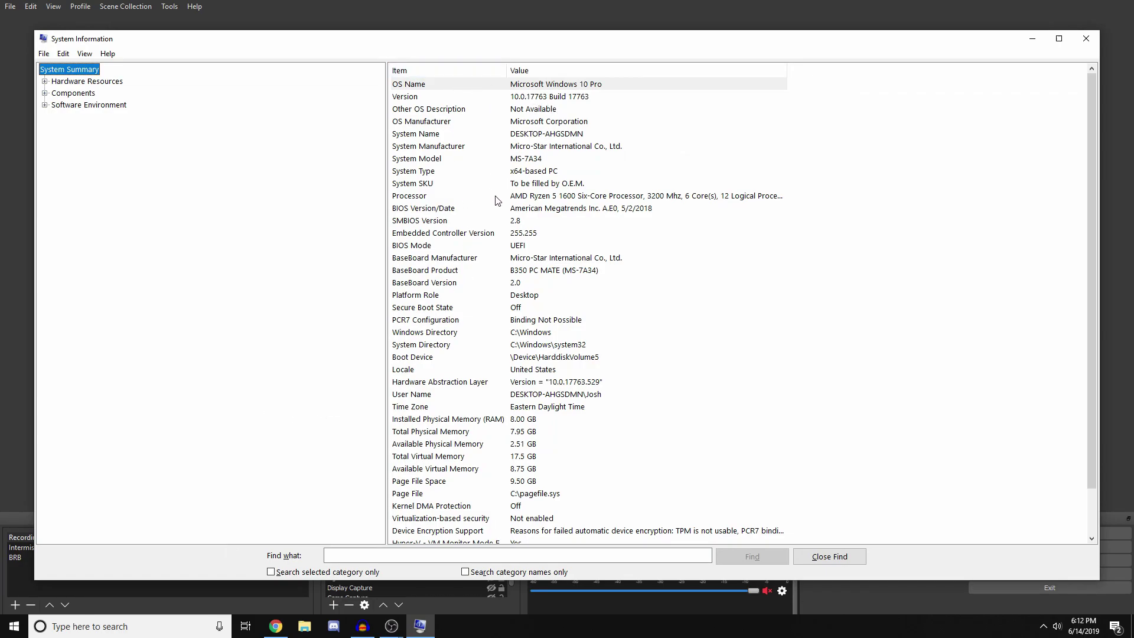
pyautogui.click(541, 200)
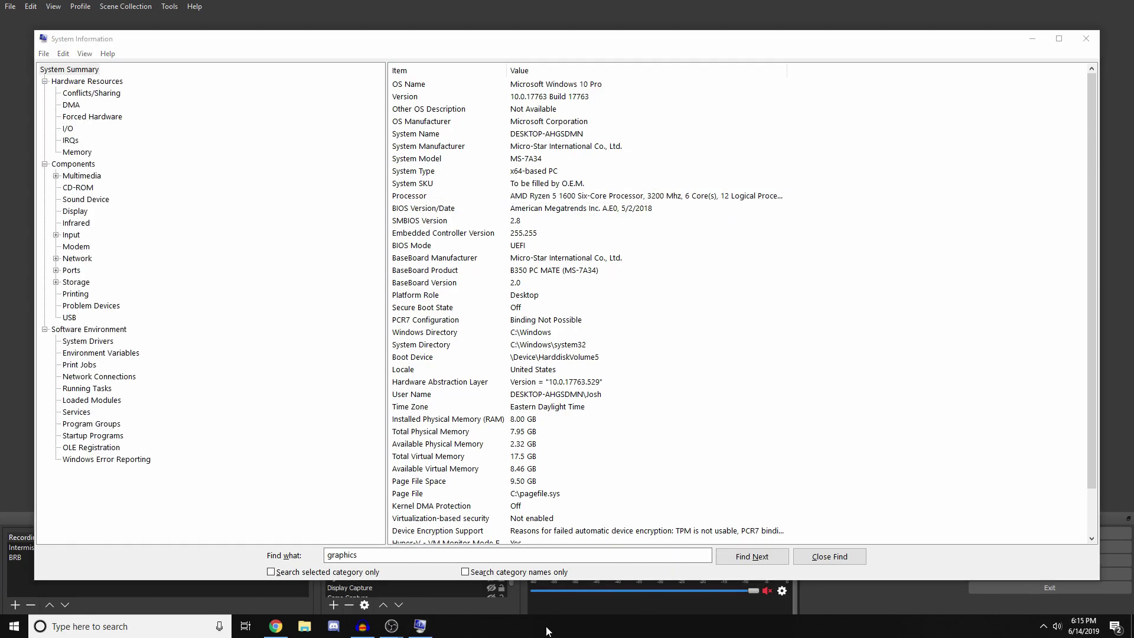
# - Open Task Manager and review the GTX 1050 Ti GPU's performance details
pyautogui.rightClick(526, 627)
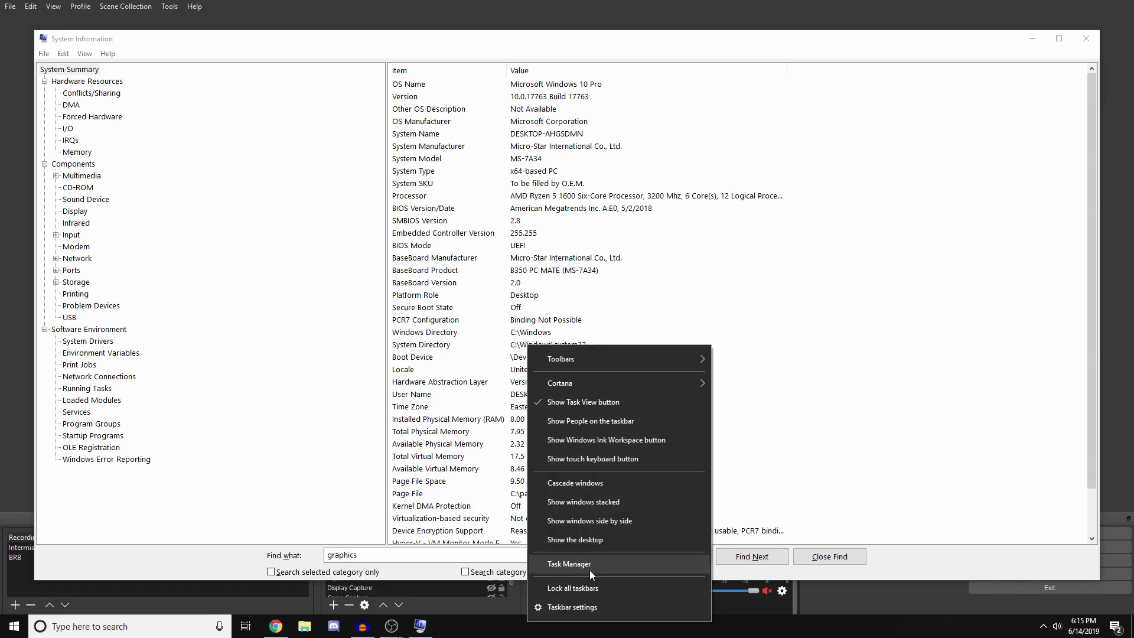
pyautogui.click(590, 569)
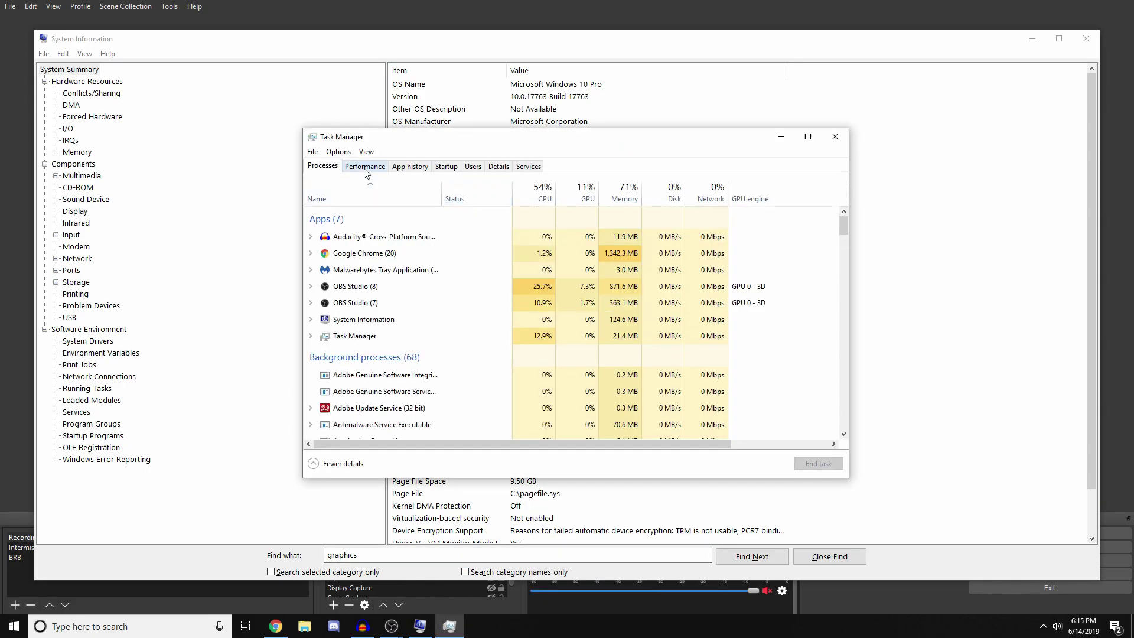
pyautogui.click(365, 169)
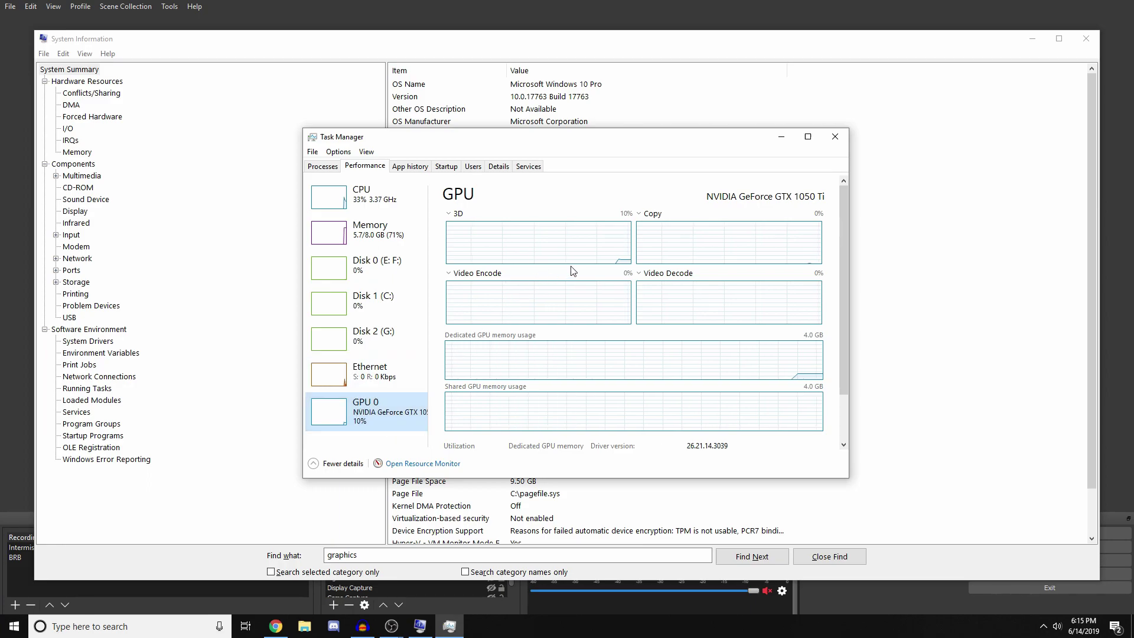
pyautogui.scroll(-1, 720, 424)
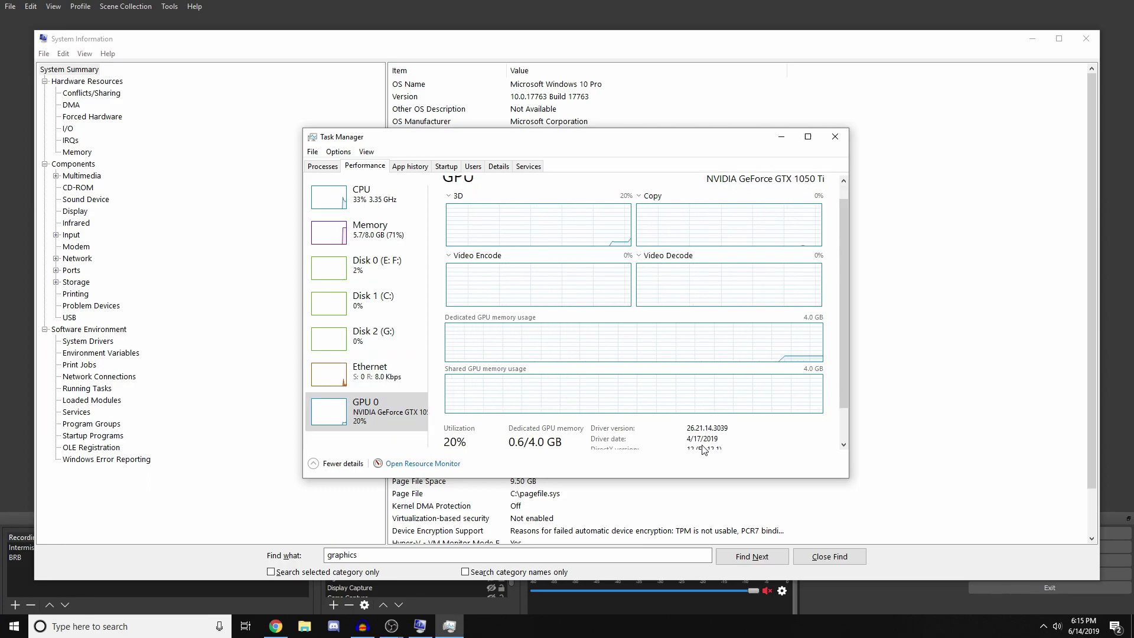
pyautogui.scroll(-2, 630, 442)
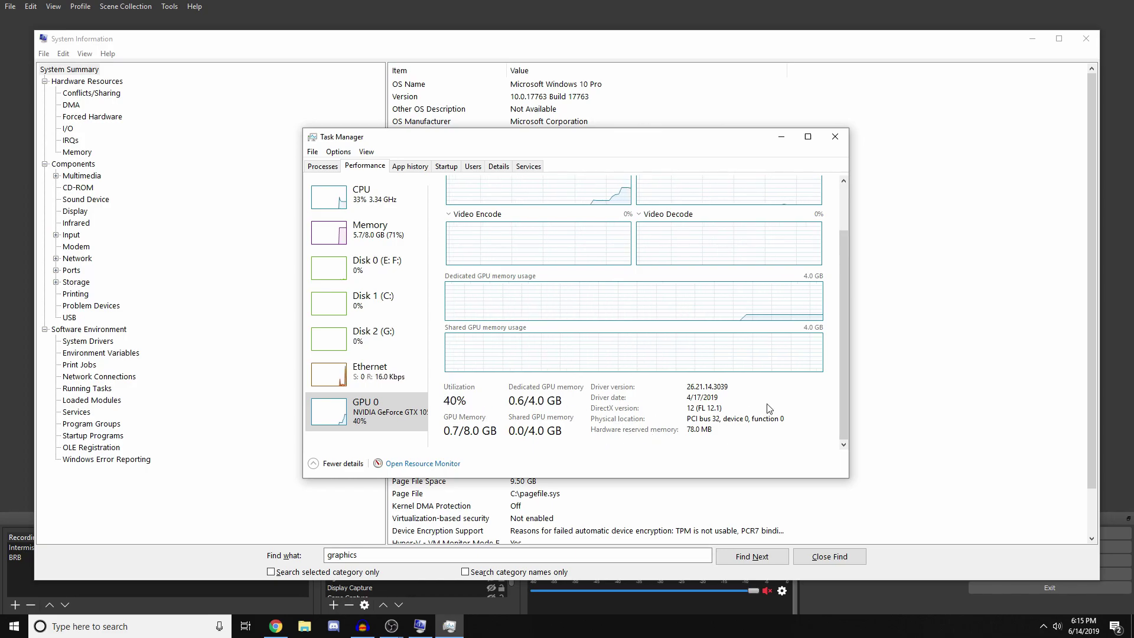
pyautogui.scroll(3, 768, 408)
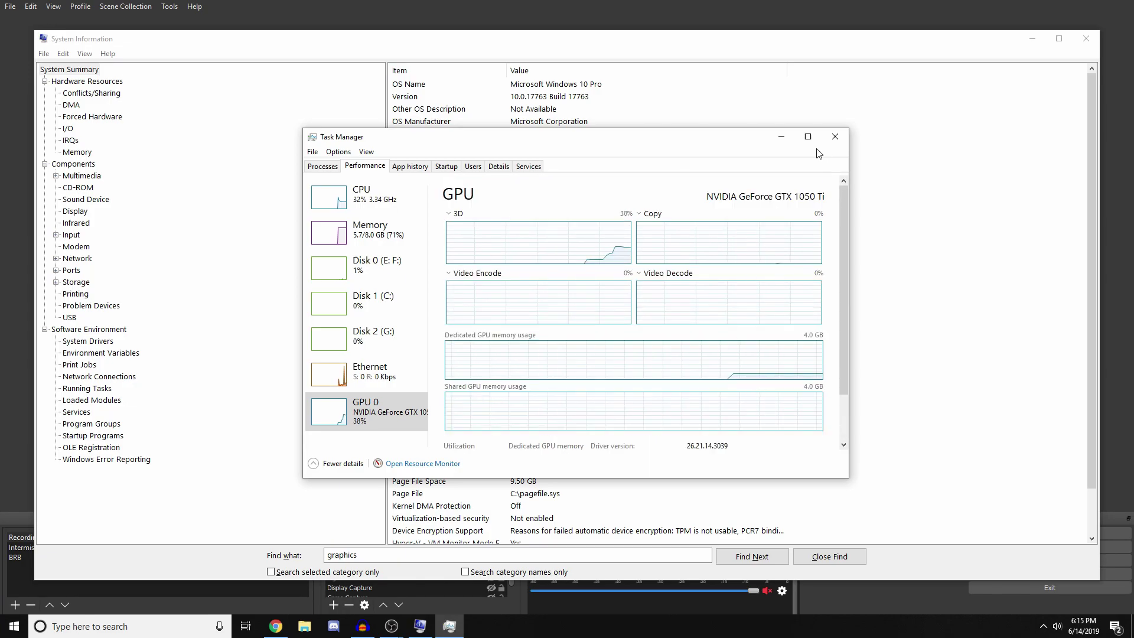
pyautogui.click(783, 144)
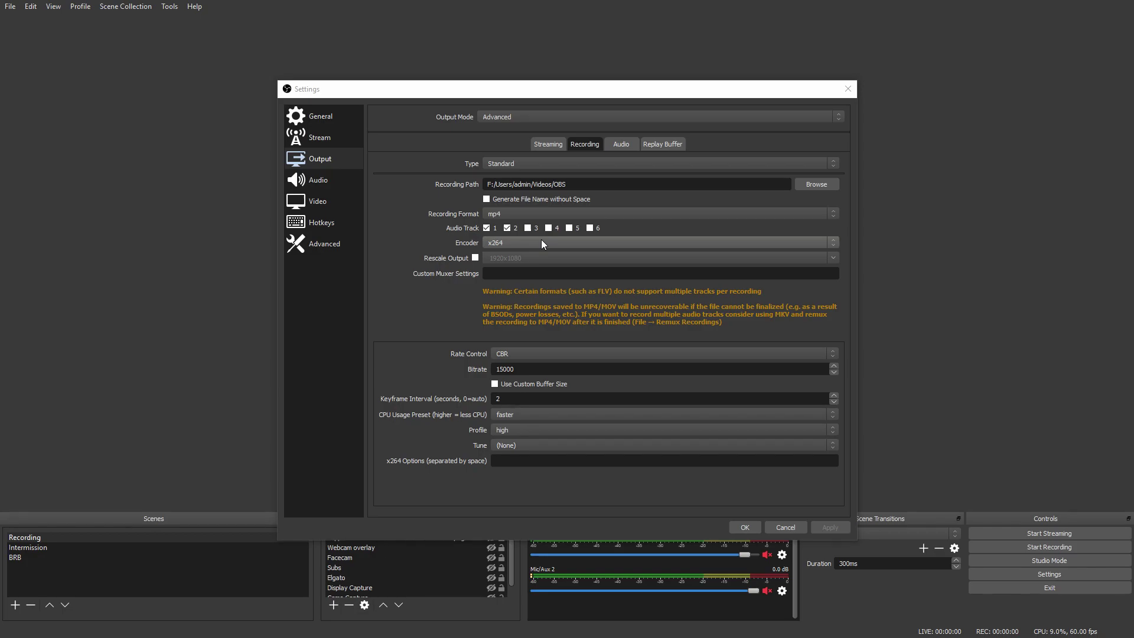
pyautogui.click(542, 242)
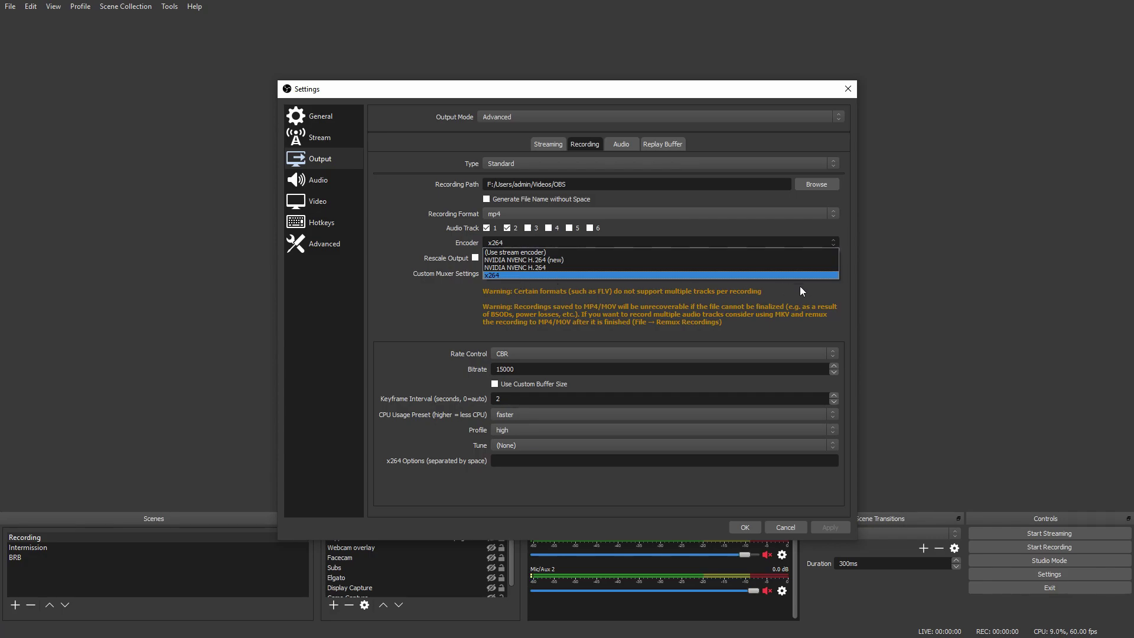
pyautogui.click(759, 274)
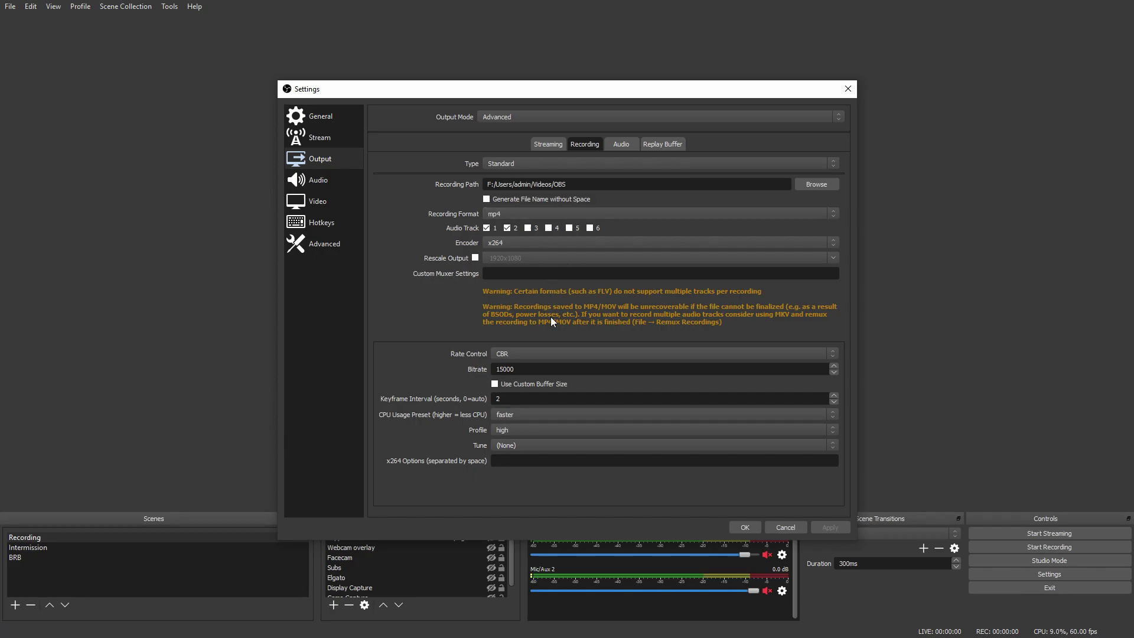
pyautogui.click(536, 354)
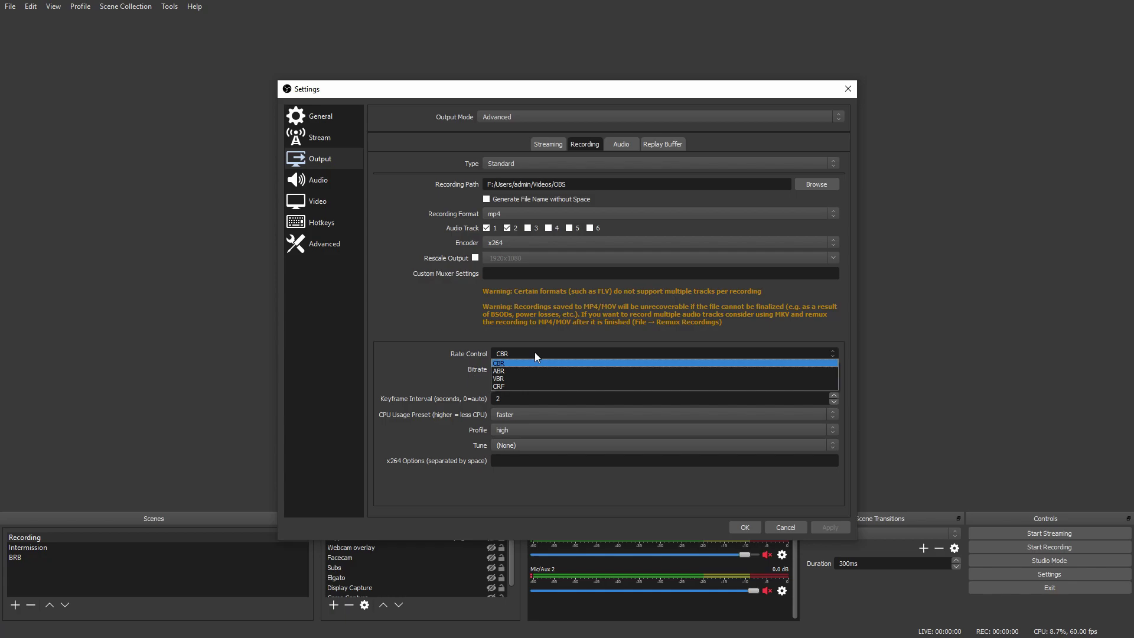
pyautogui.click(473, 352)
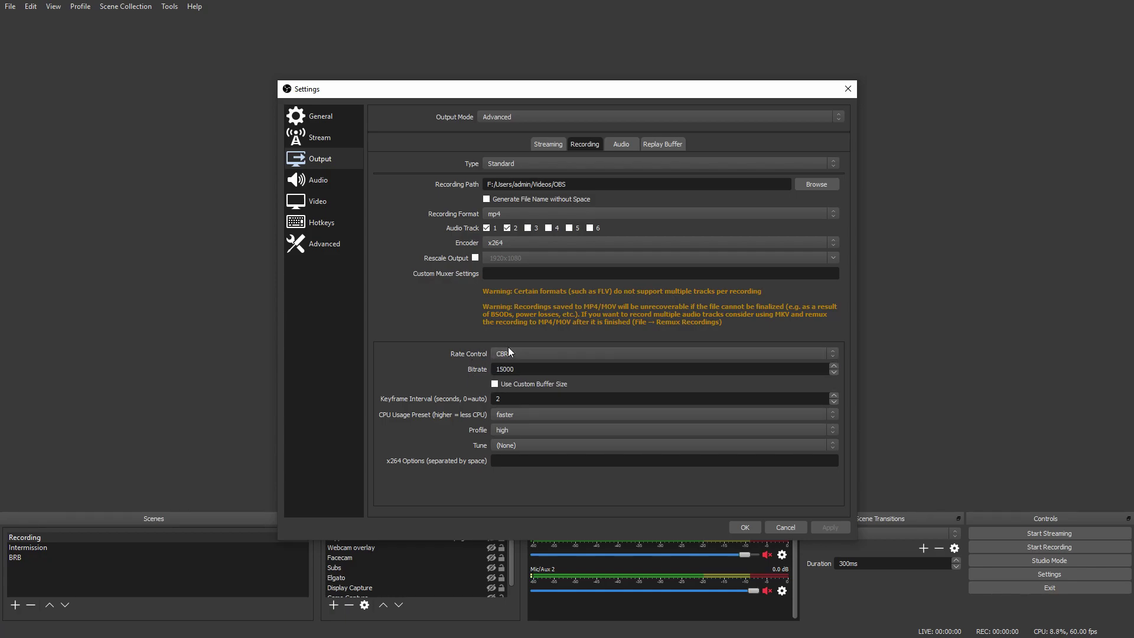
pyautogui.click(423, 356)
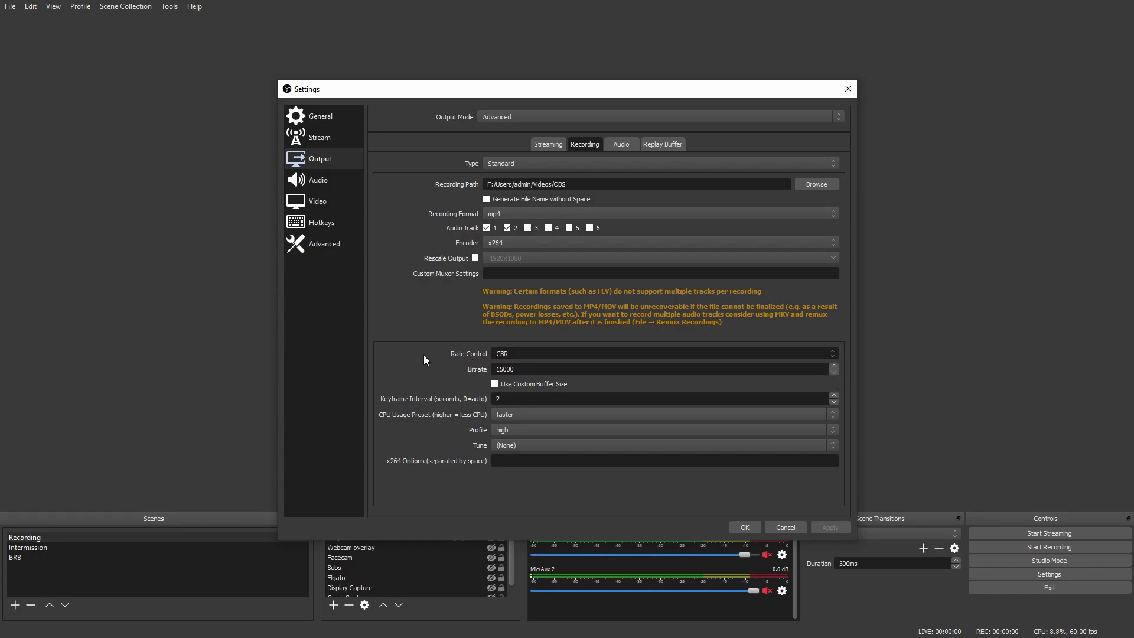
pyautogui.doubleClick(524, 368)
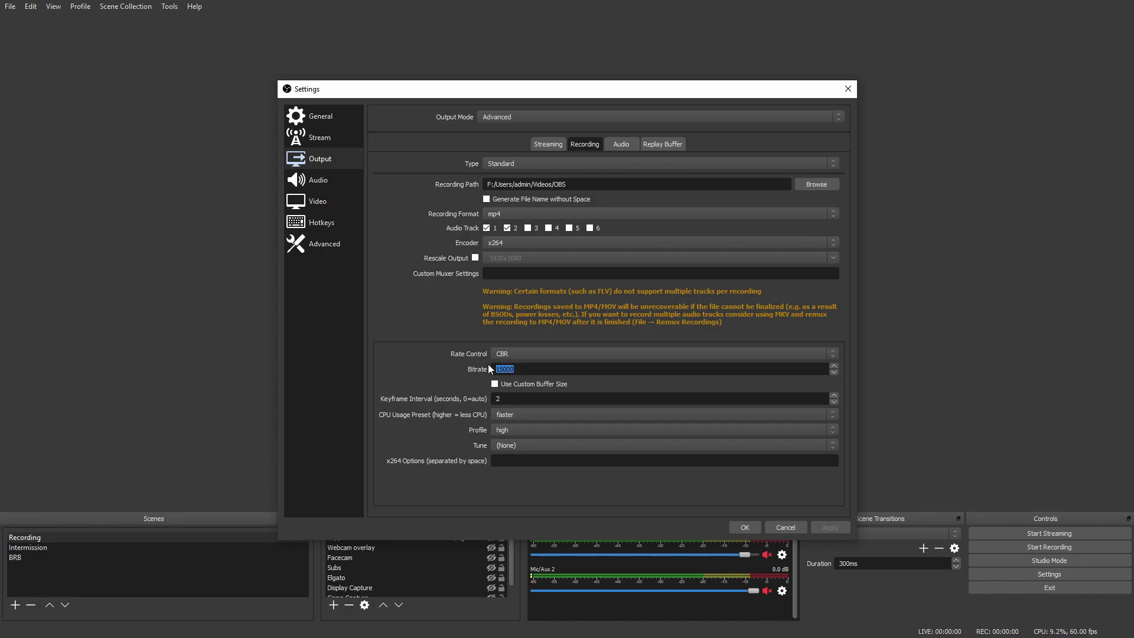
pyautogui.click(541, 370)
pyautogui.moveTo(509, 400); pyautogui.dragTo(439, 398)
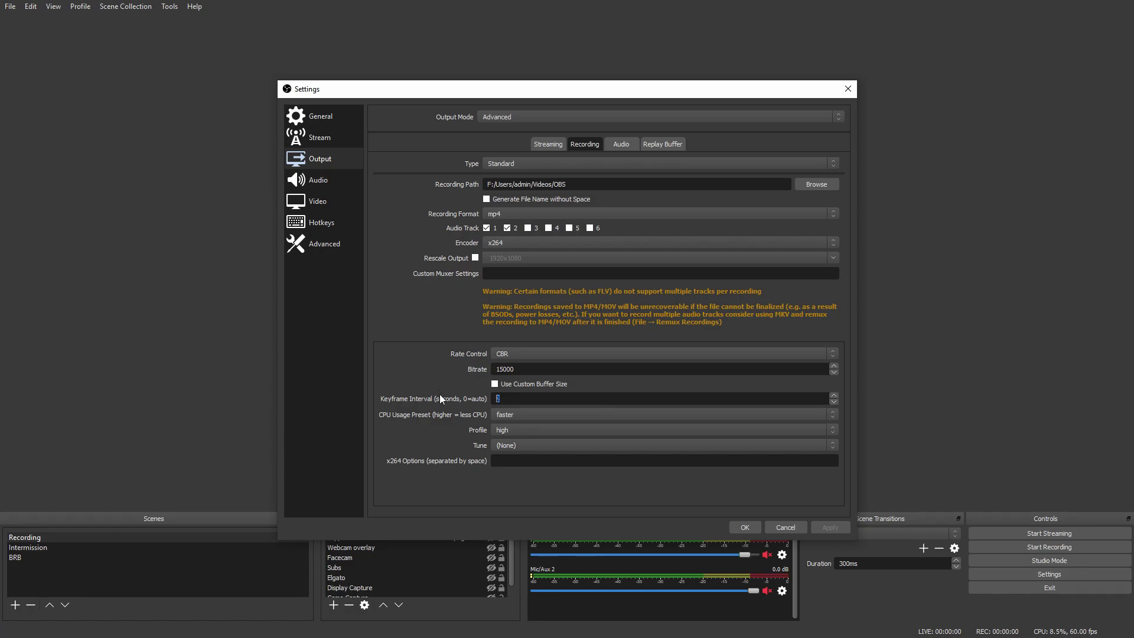
pyautogui.click(533, 414)
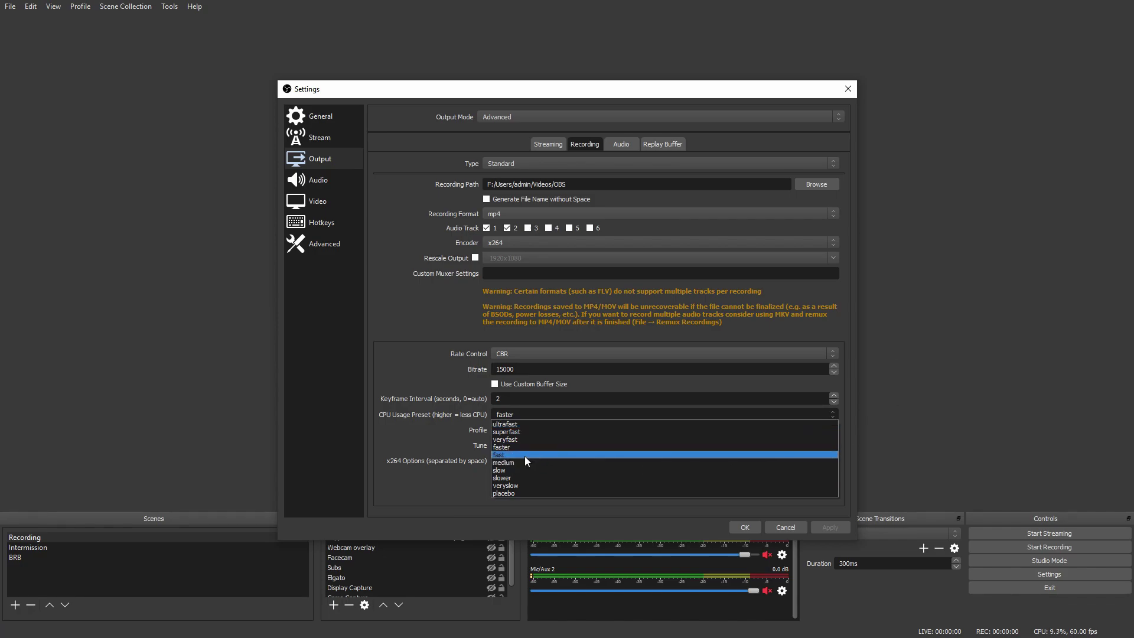
pyautogui.click(420, 434)
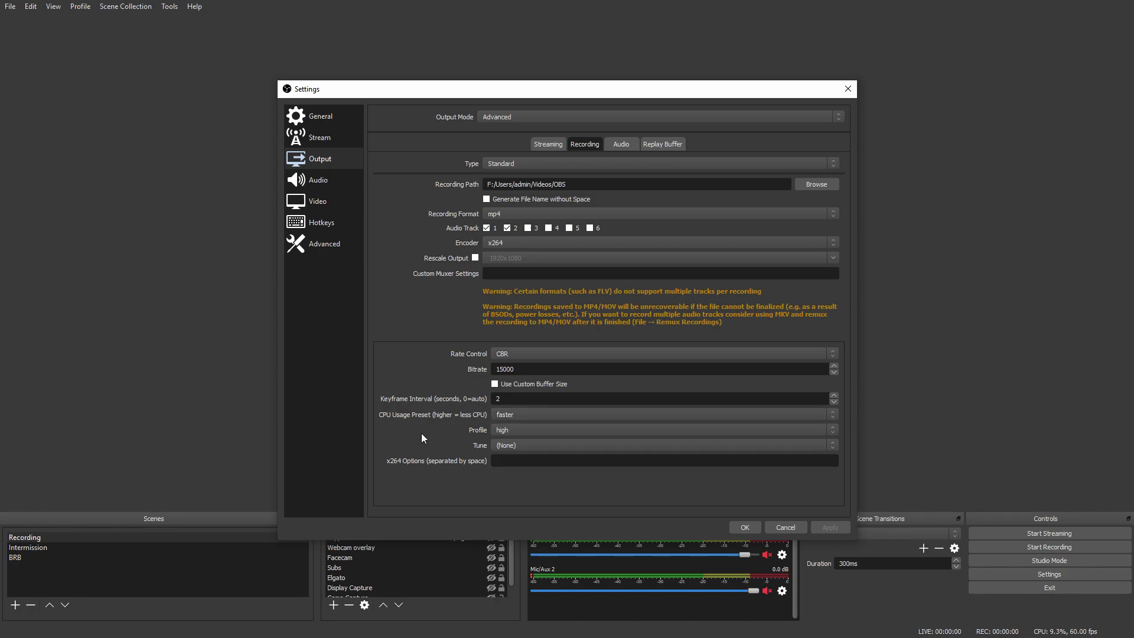
pyautogui.click(509, 432)
pyautogui.click(393, 468)
# - On the Audio page, keep 48khz sample rate and Razer Kraken as the desktop audio device
pyautogui.click(340, 182)
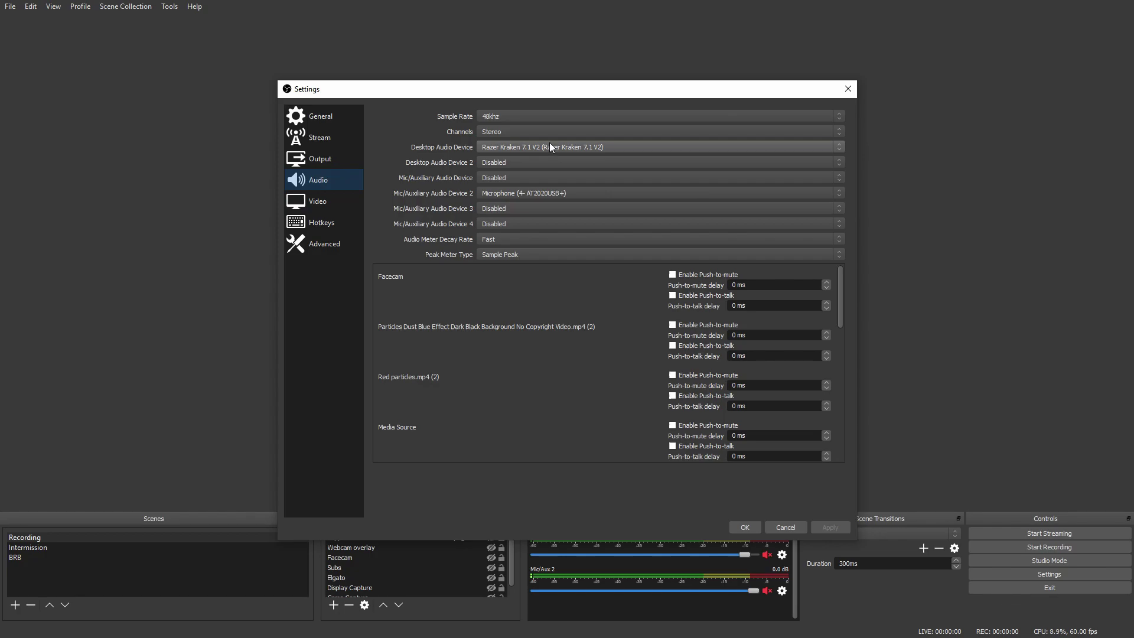
pyautogui.click(505, 116)
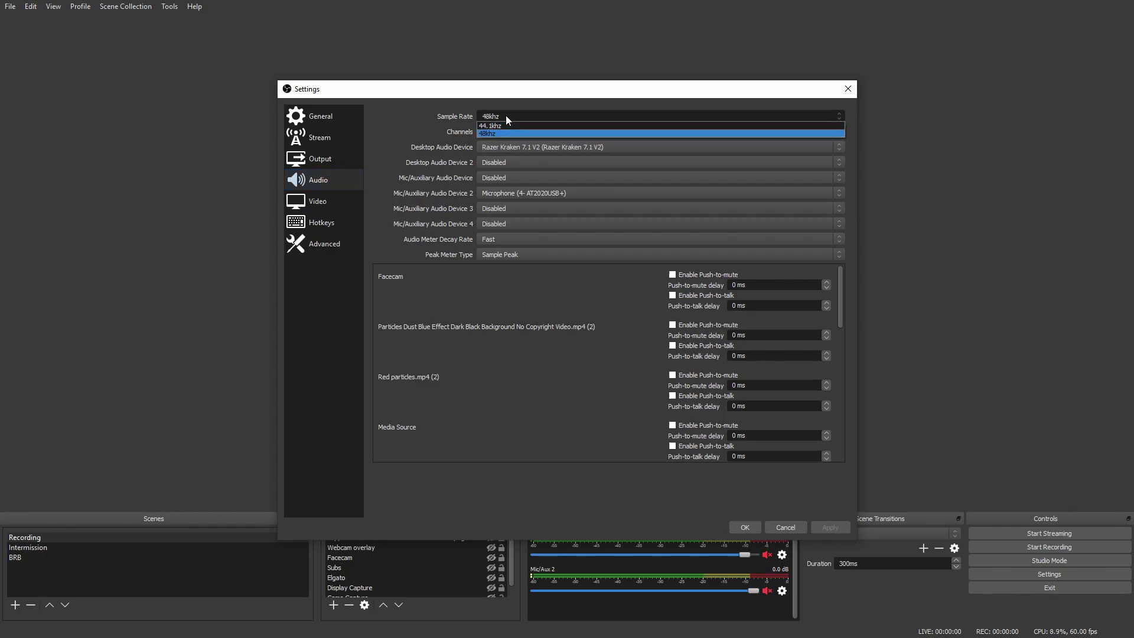
pyautogui.click(506, 115)
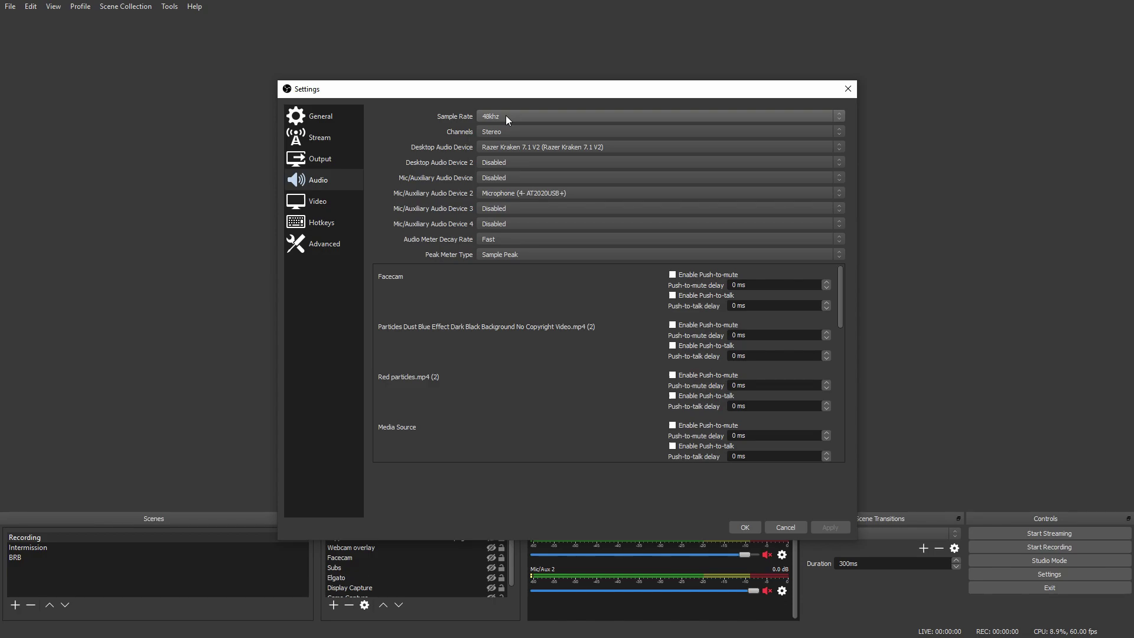
pyautogui.click(523, 151)
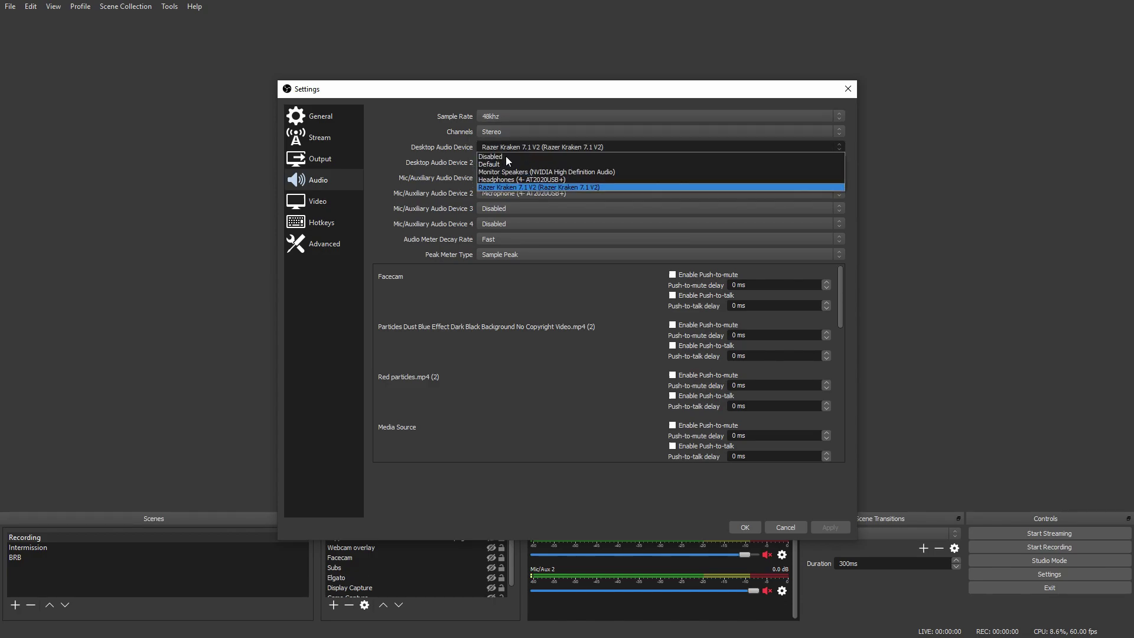
pyautogui.click(506, 156)
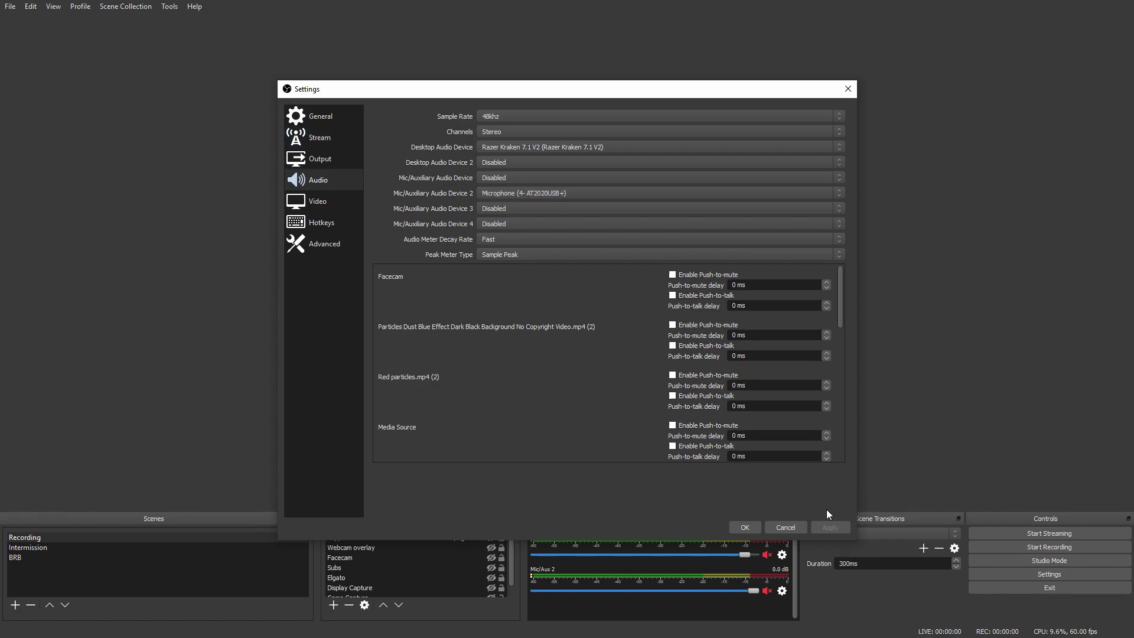
pyautogui.press('Down')
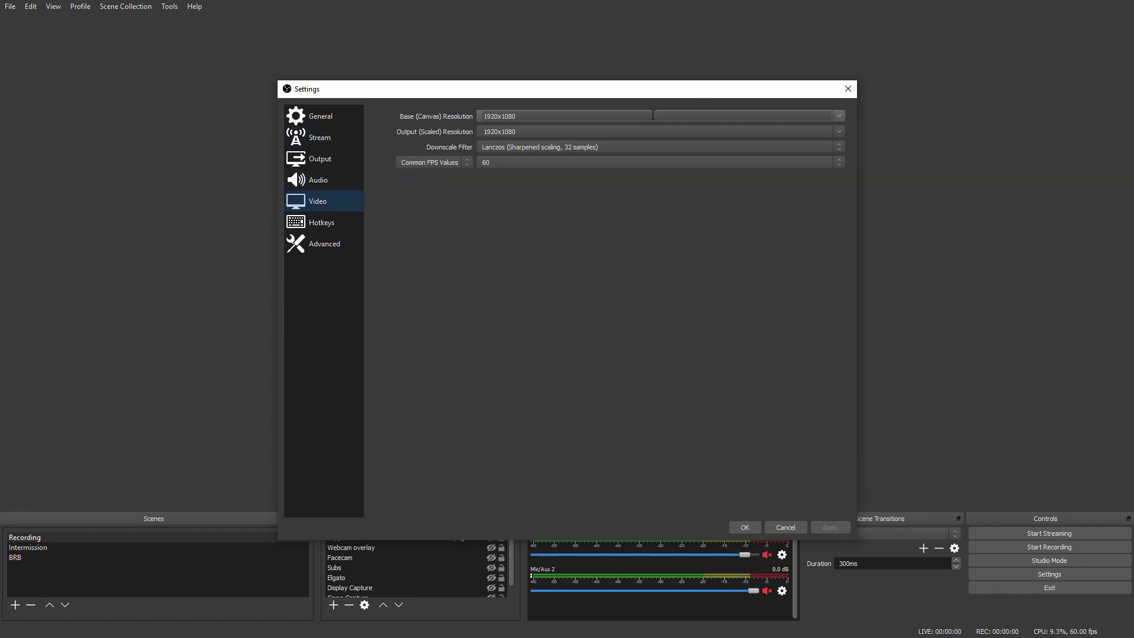
# - Keep 1920x1080 base and output resolution with the Lanczos downscale filter
pyautogui.doubleClick(529, 116)
pyautogui.click(841, 119)
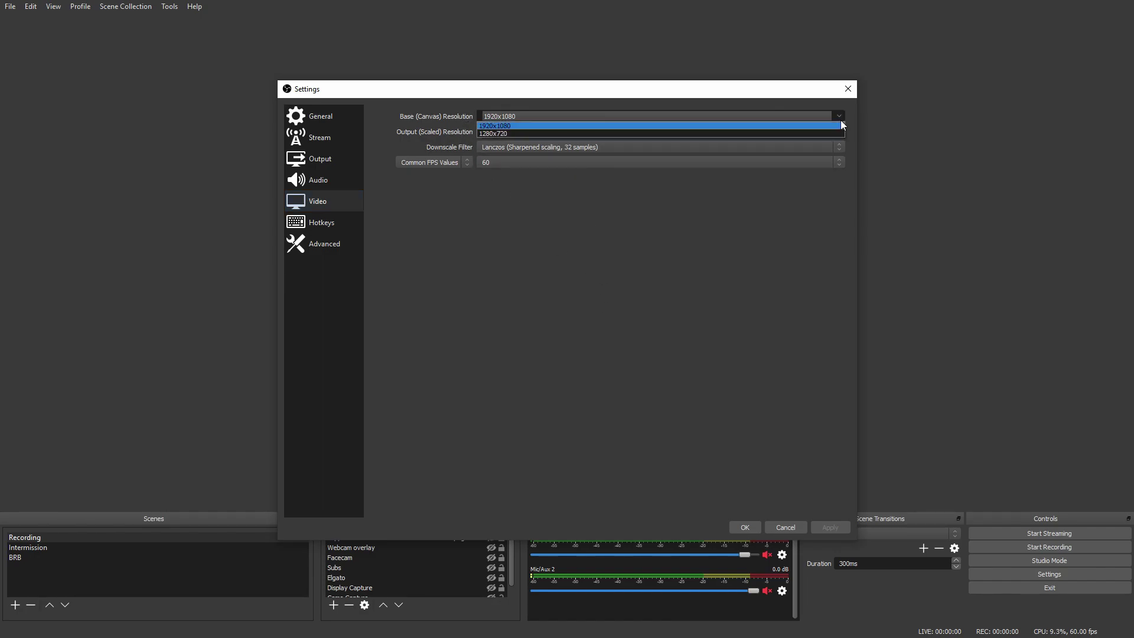
pyautogui.click(841, 119)
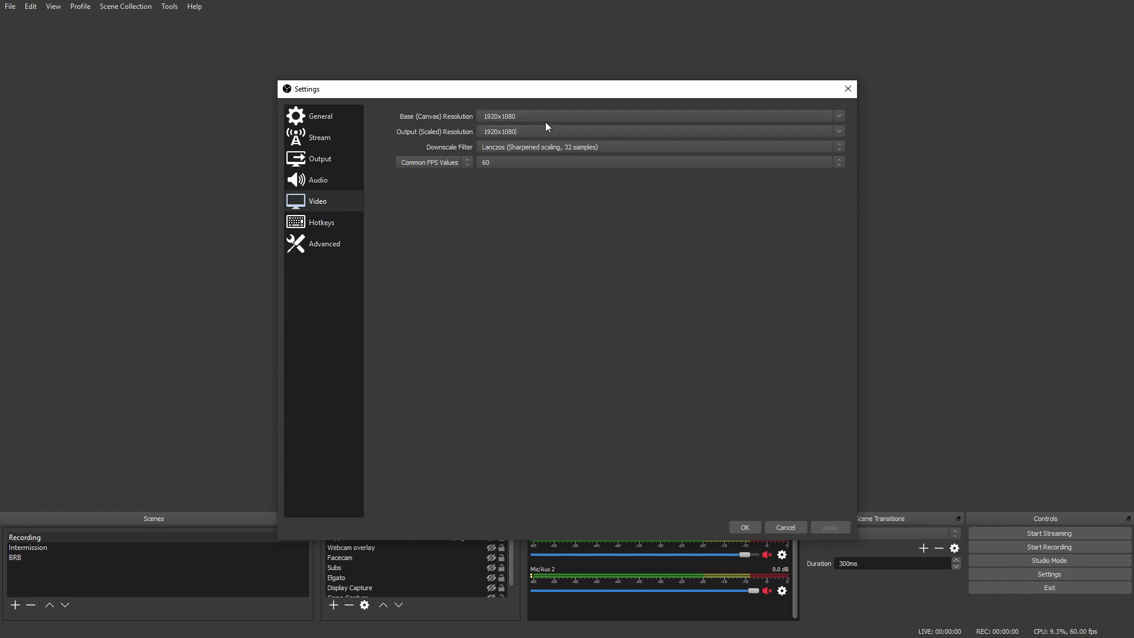
pyautogui.click(527, 132)
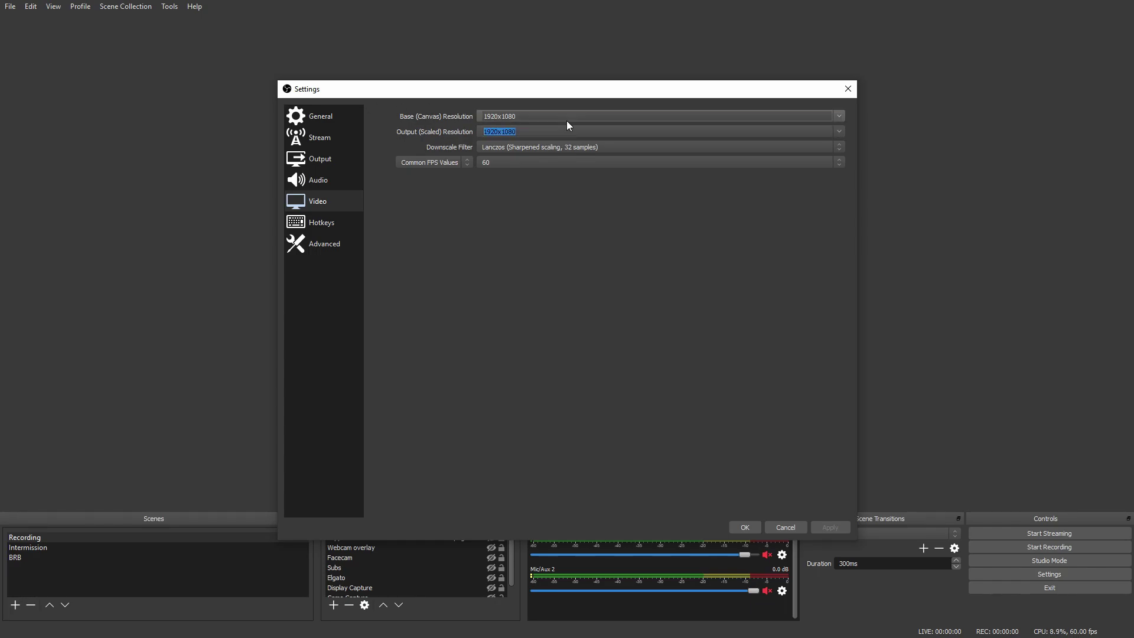
pyautogui.hotkey('shift', 'Tab')
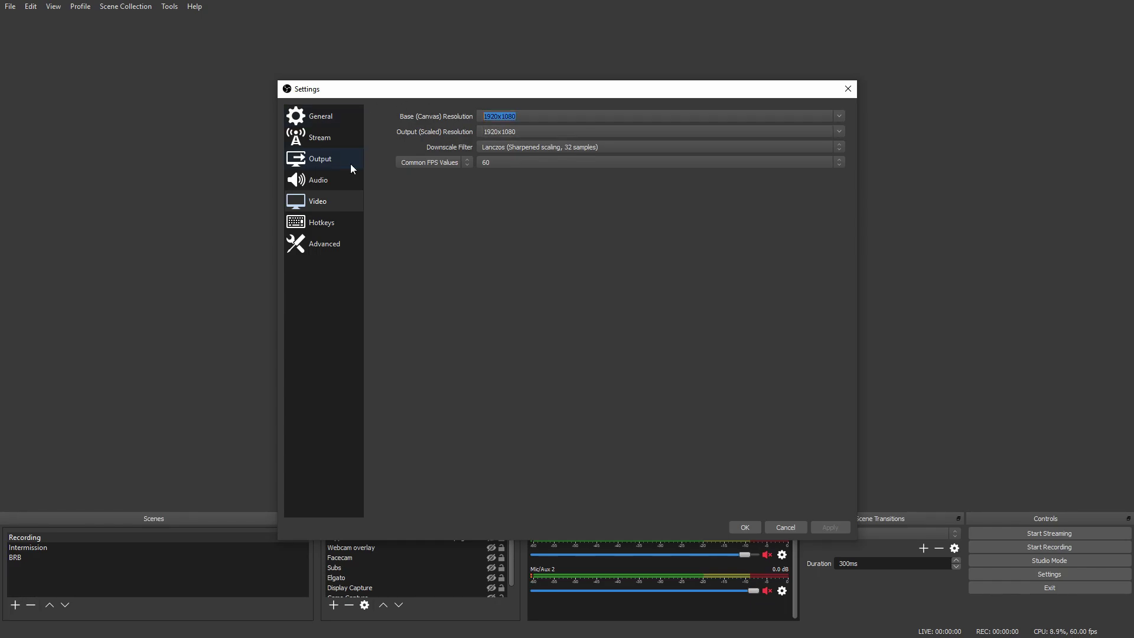
pyautogui.click(520, 149)
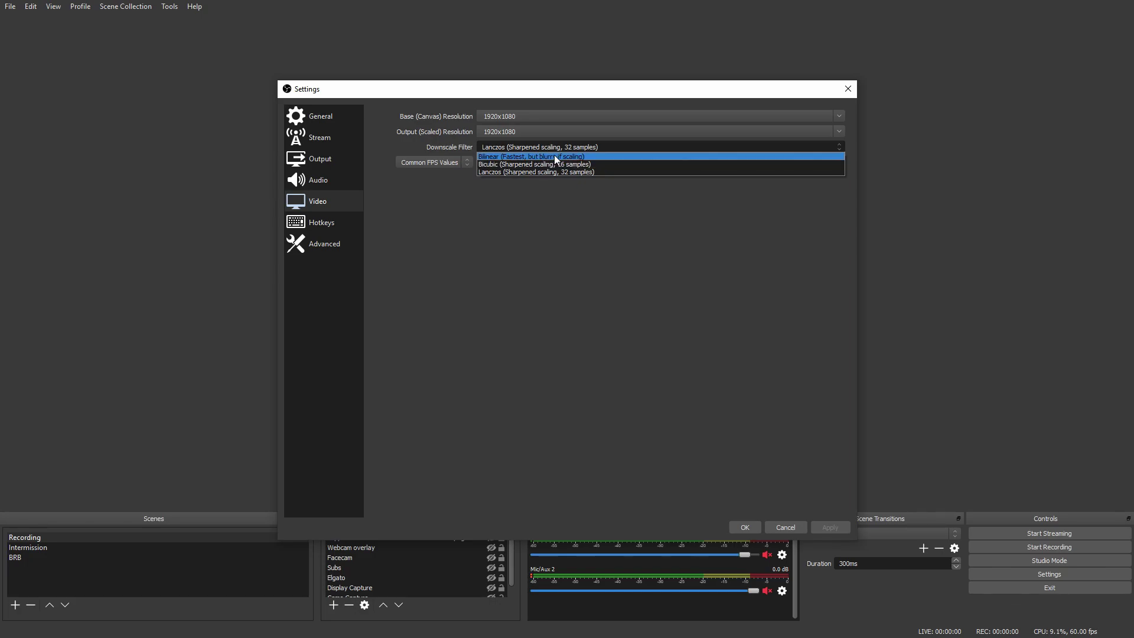
pyautogui.click(512, 198)
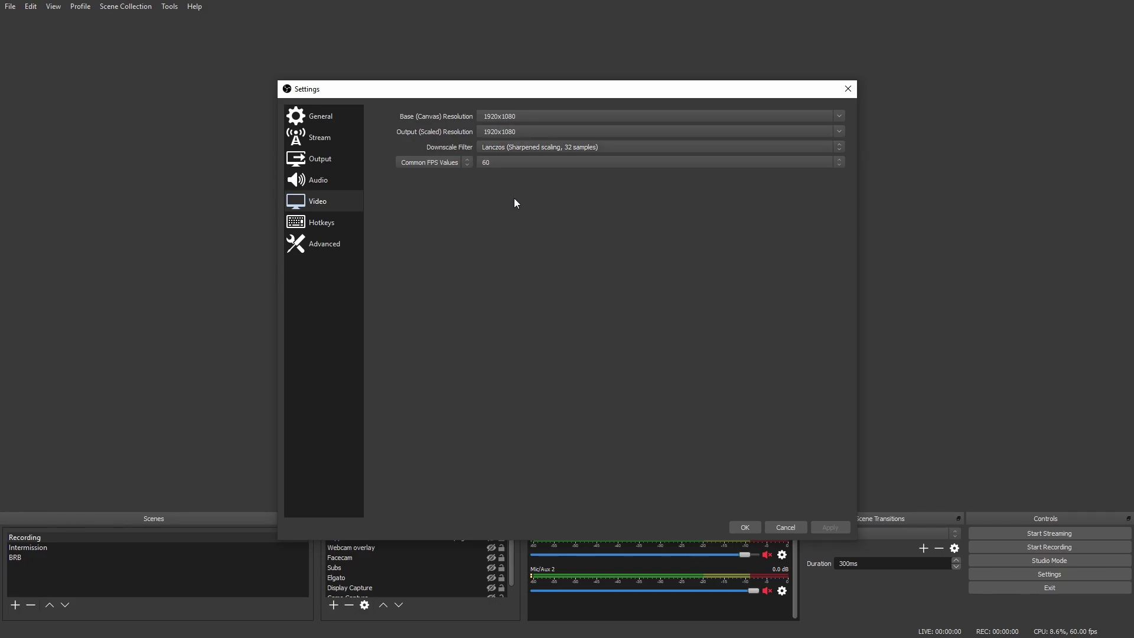
pyautogui.doubleClick(522, 128)
pyautogui.click(604, 257)
pyautogui.click(608, 155)
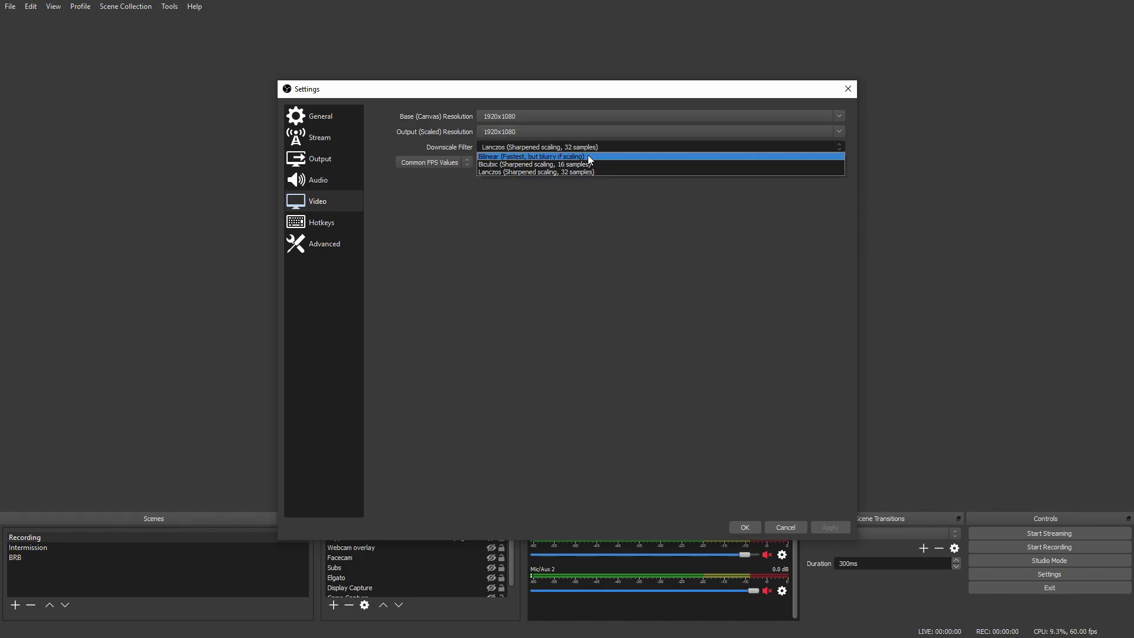
pyautogui.click(587, 156)
# - Set Common FPS to 60 and apply the video settings
pyautogui.click(486, 164)
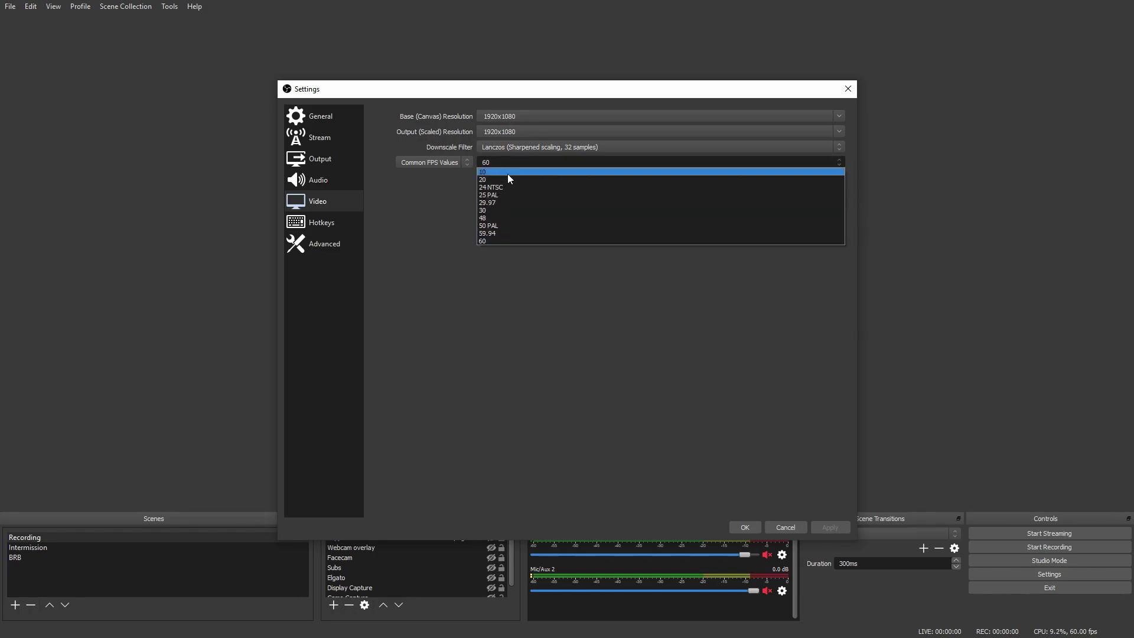
pyautogui.click(505, 172)
pyautogui.click(498, 162)
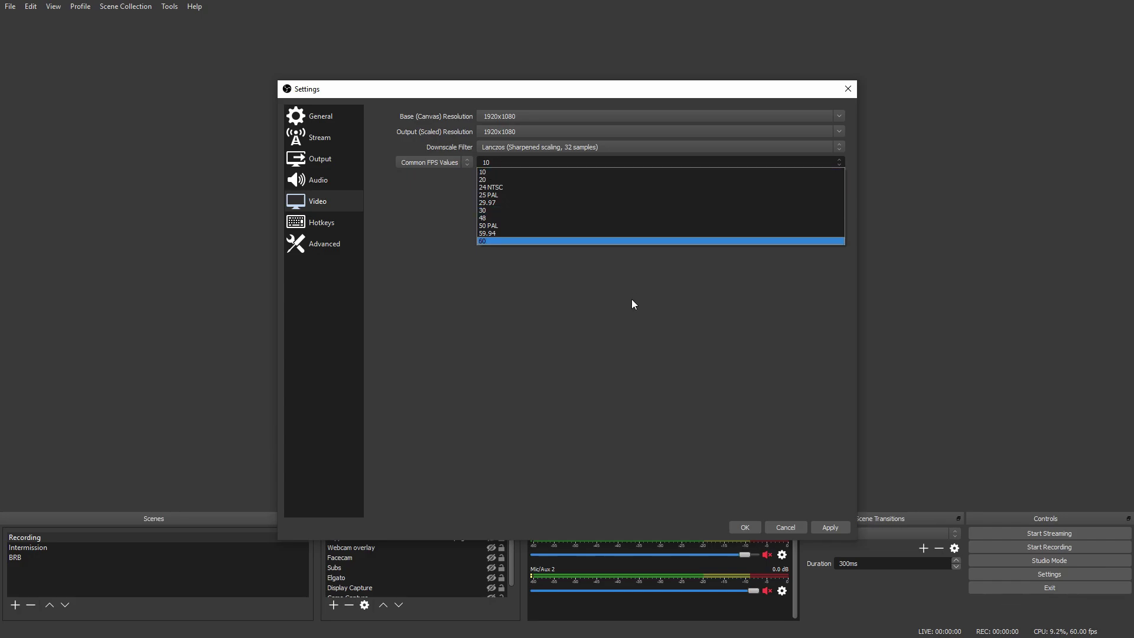
pyautogui.click(487, 241)
pyautogui.click(831, 527)
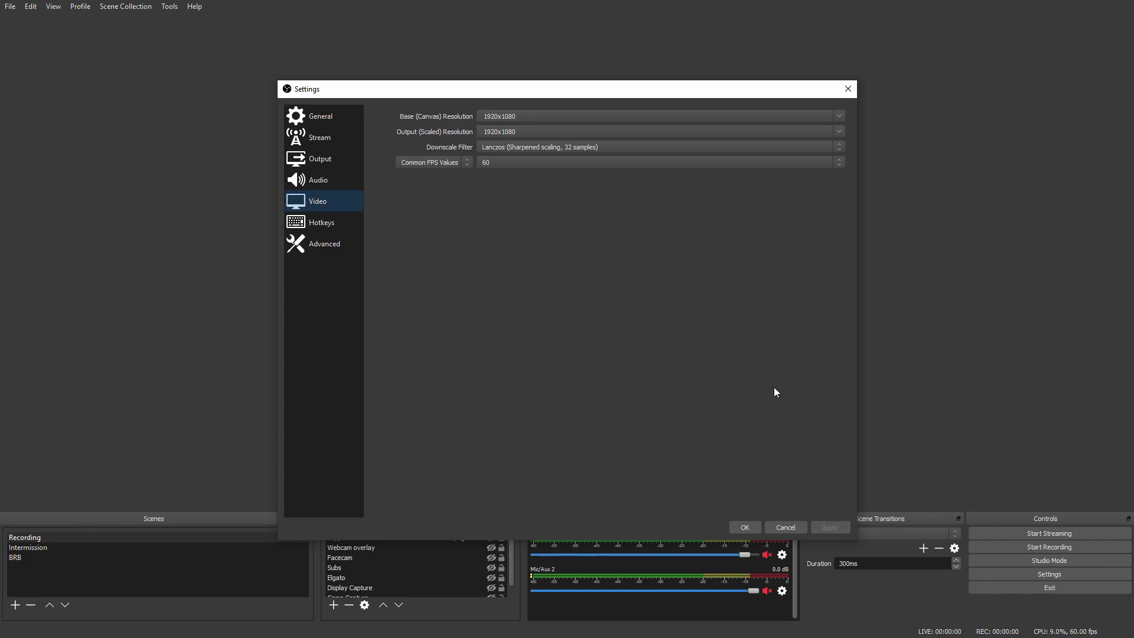
pyautogui.click(324, 251)
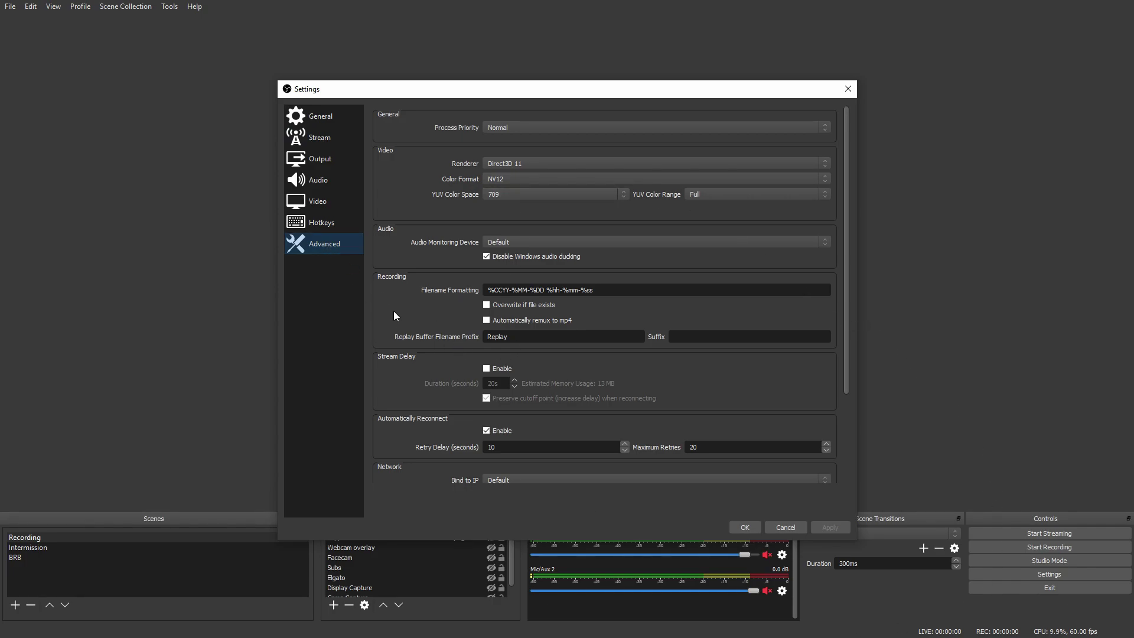
# - Keep the Advanced color settings at 709 color space and Full range
pyautogui.click(515, 190)
pyautogui.click(527, 188)
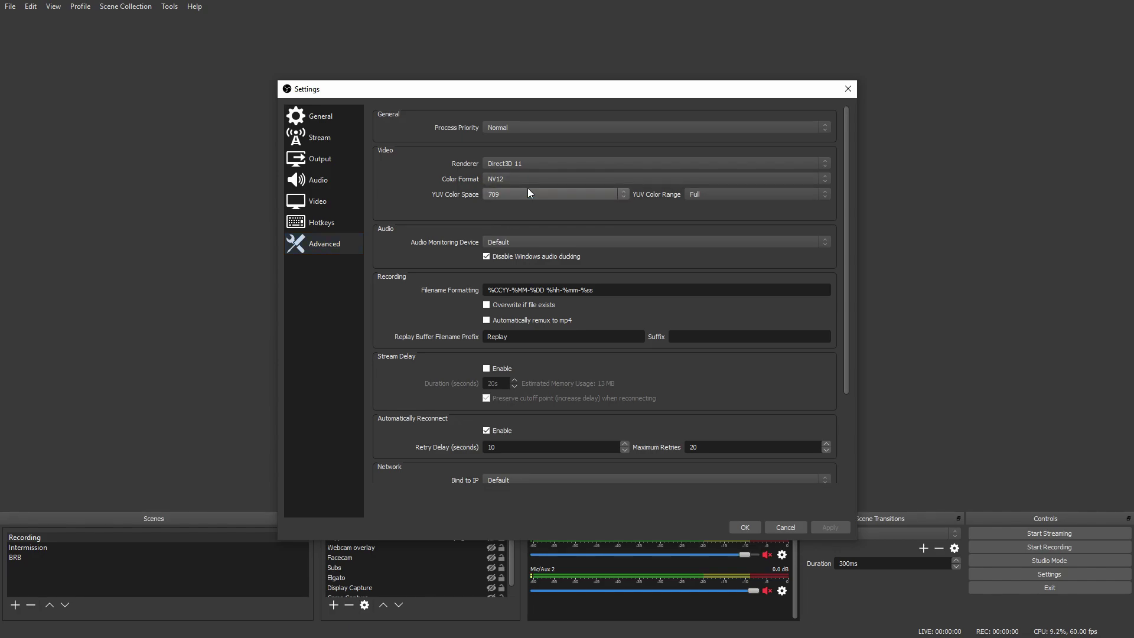
pyautogui.click(726, 190)
pyautogui.click(726, 190)
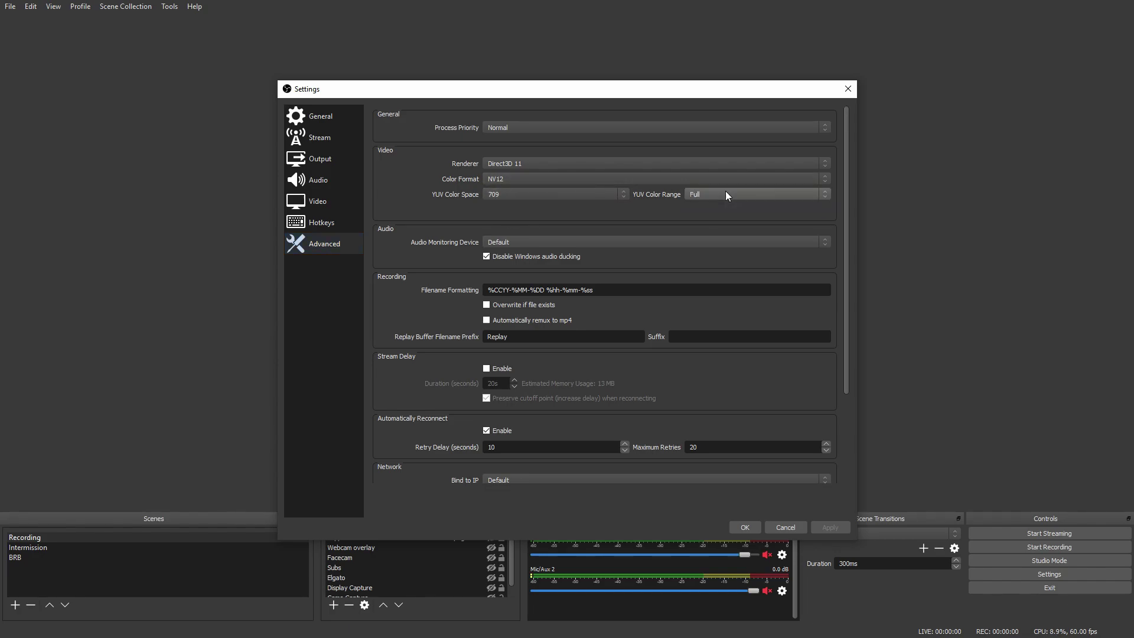
# - Close Settings with OK and enable the preview from its right-click menu
pyautogui.click(329, 113)
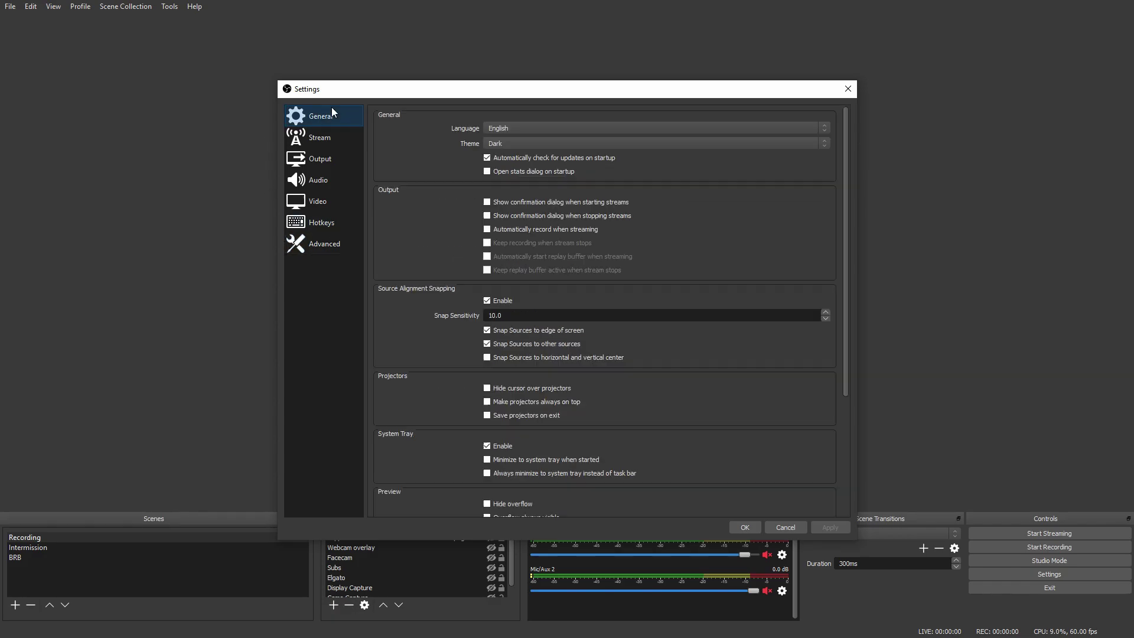
pyautogui.click(745, 527)
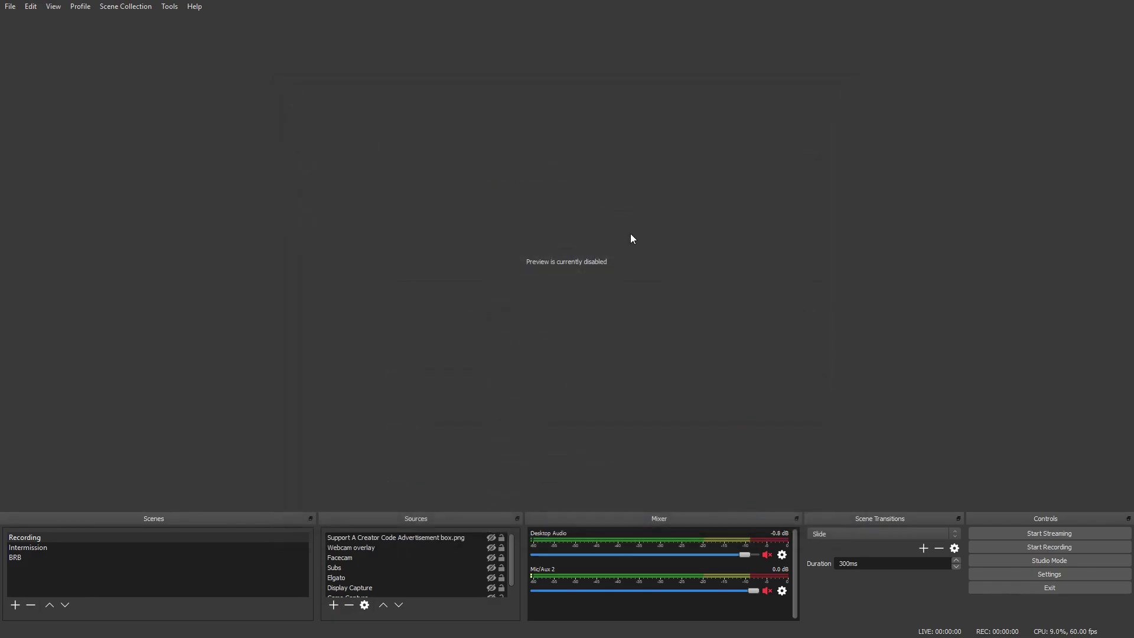
pyautogui.rightClick(452, 189)
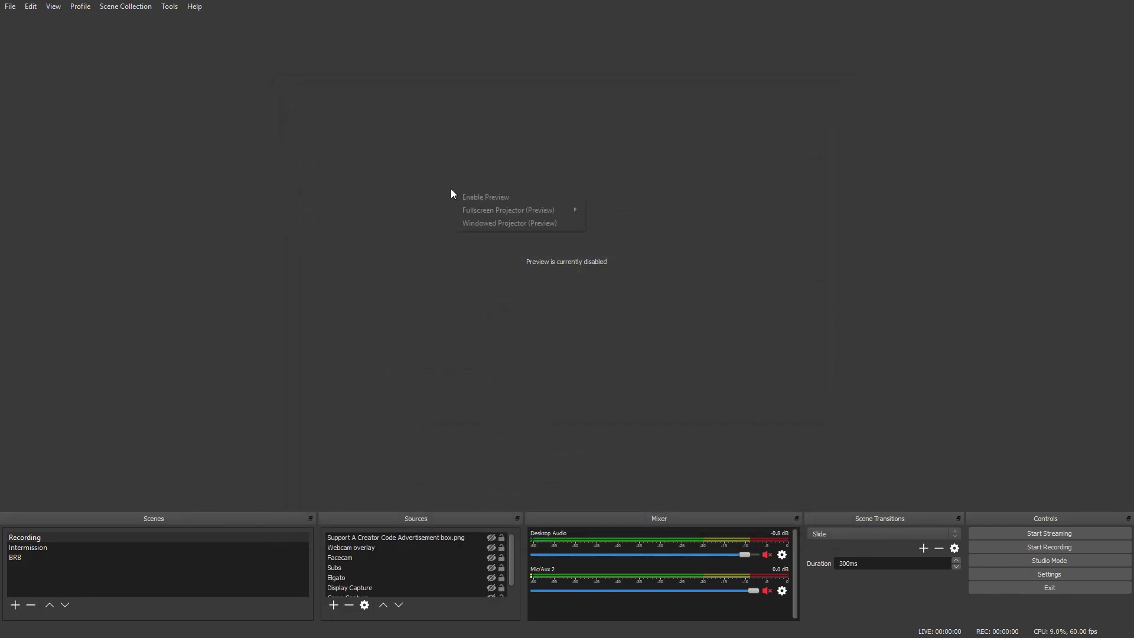
pyautogui.click(487, 195)
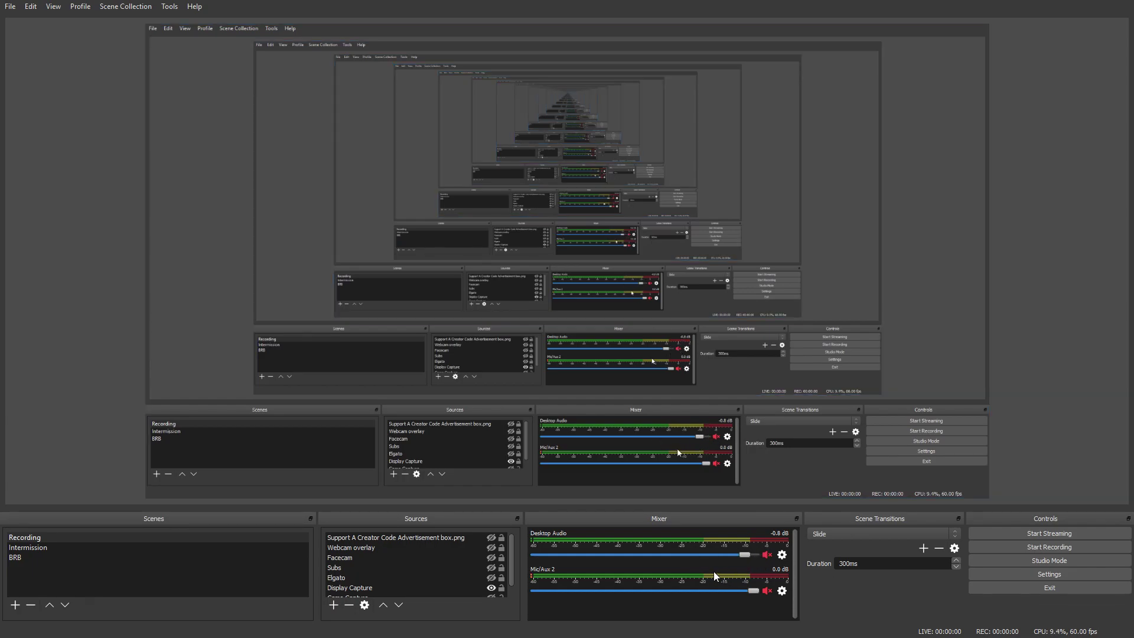
pyautogui.rightClick(696, 565)
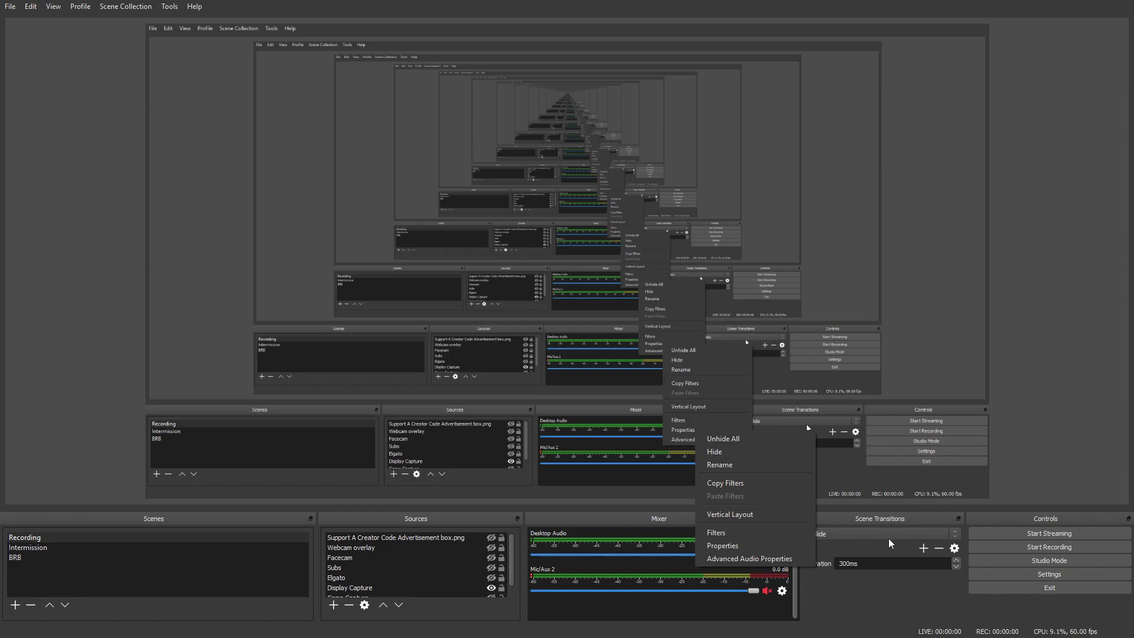
pyautogui.click(658, 604)
pyautogui.rightClick(657, 604)
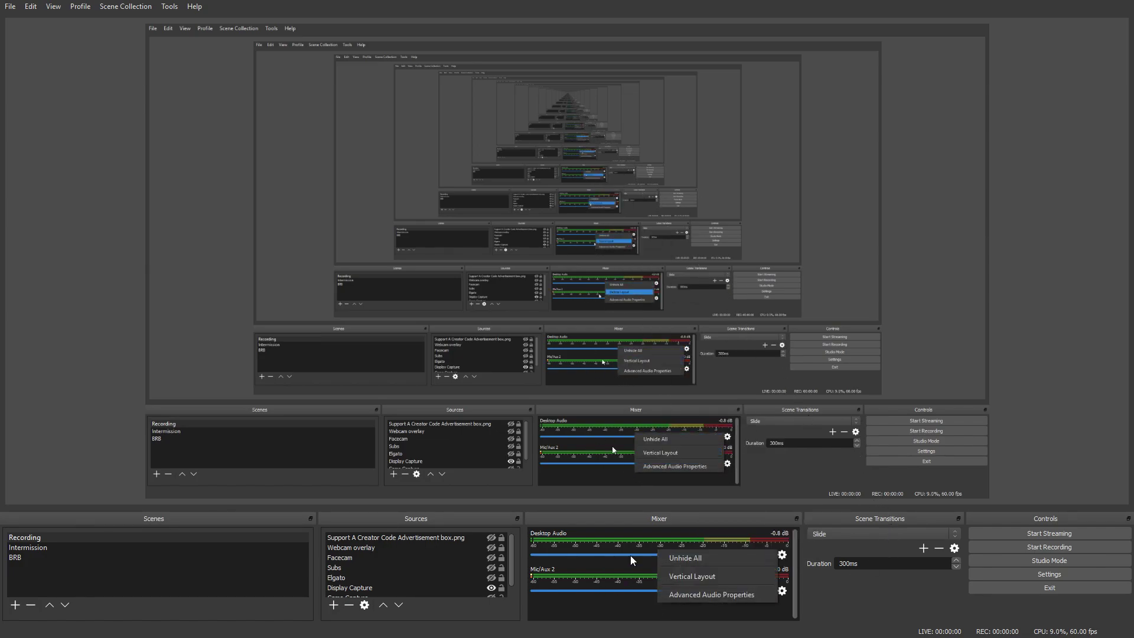
pyautogui.click(700, 595)
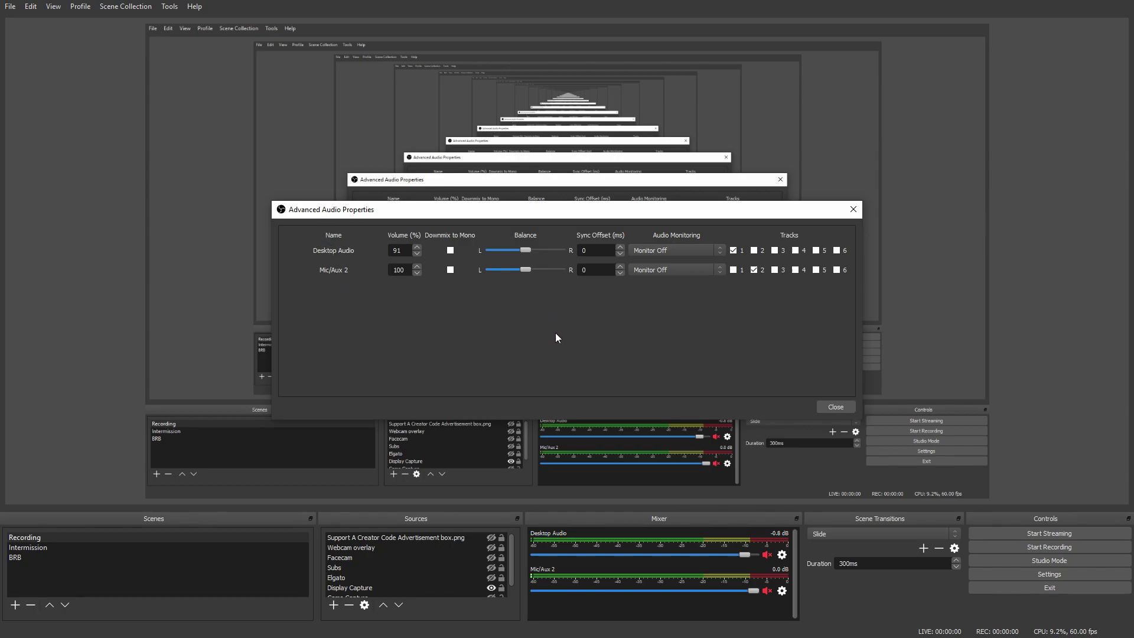
# - Reopen Settings on the Output page's Recording tab to check audio tracks 1 and 2
pyautogui.click(853, 209)
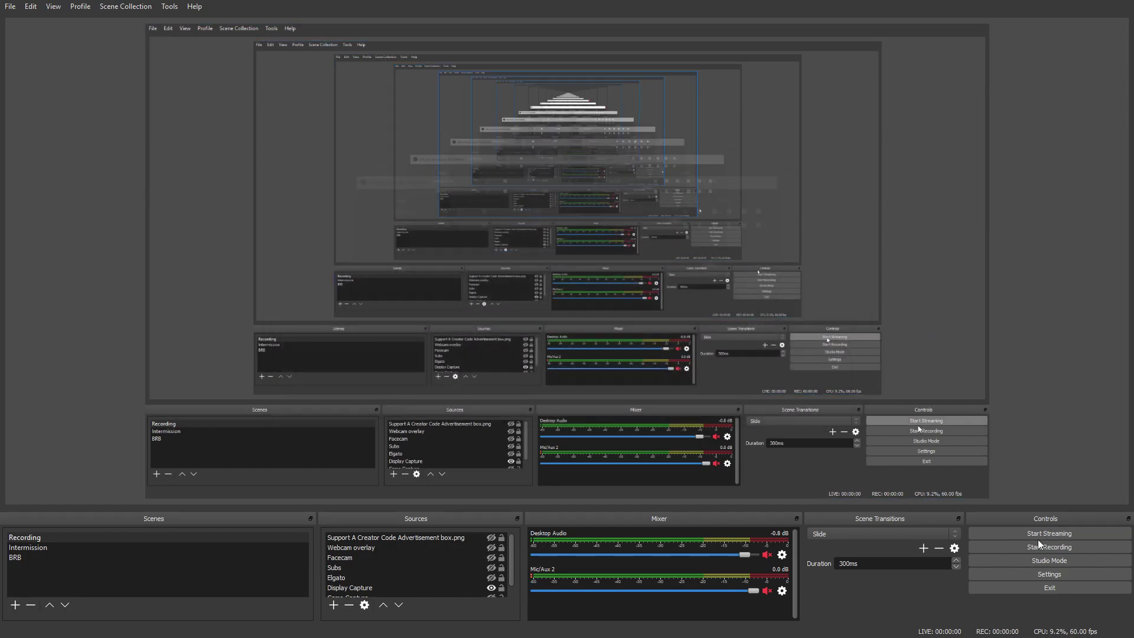
pyautogui.click(1016, 578)
pyautogui.click(331, 163)
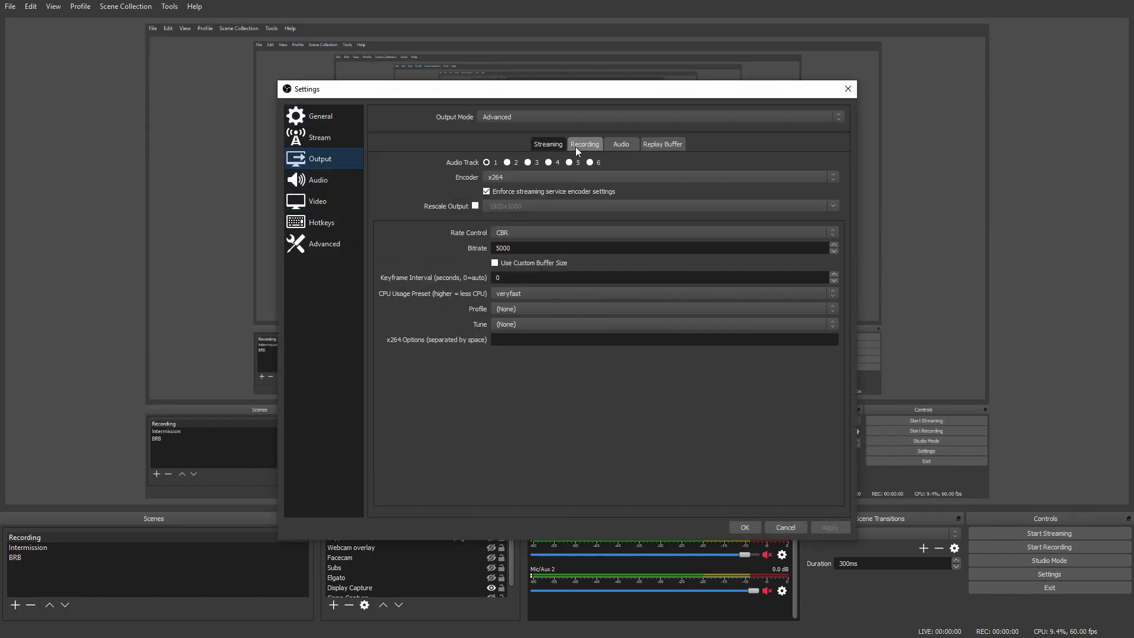
pyautogui.click(590, 144)
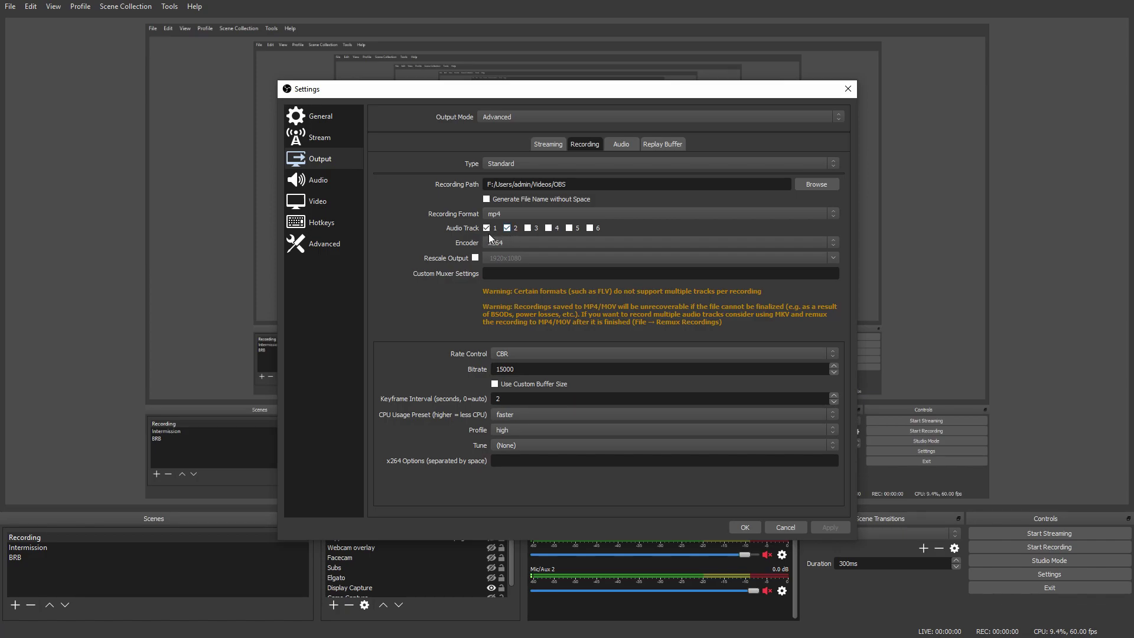
# - Close Settings and confirm in Advanced Audio Properties: Desktop Audio on track 1, Mic/Aux 2 on track 2
pyautogui.click(745, 527)
pyautogui.rightClick(690, 561)
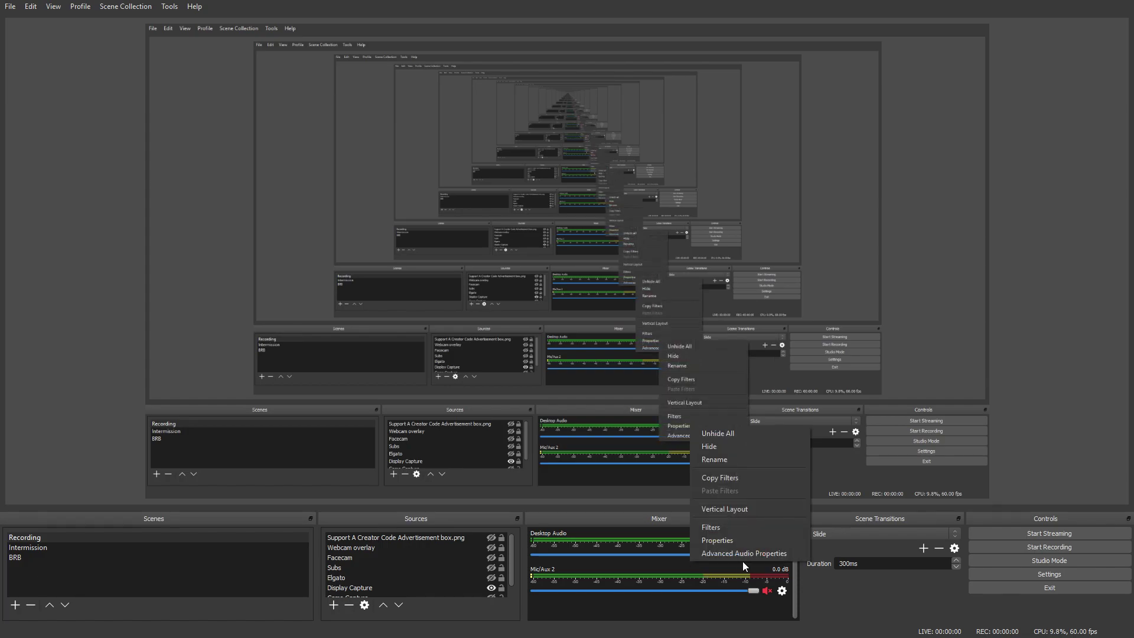
pyautogui.click(746, 554)
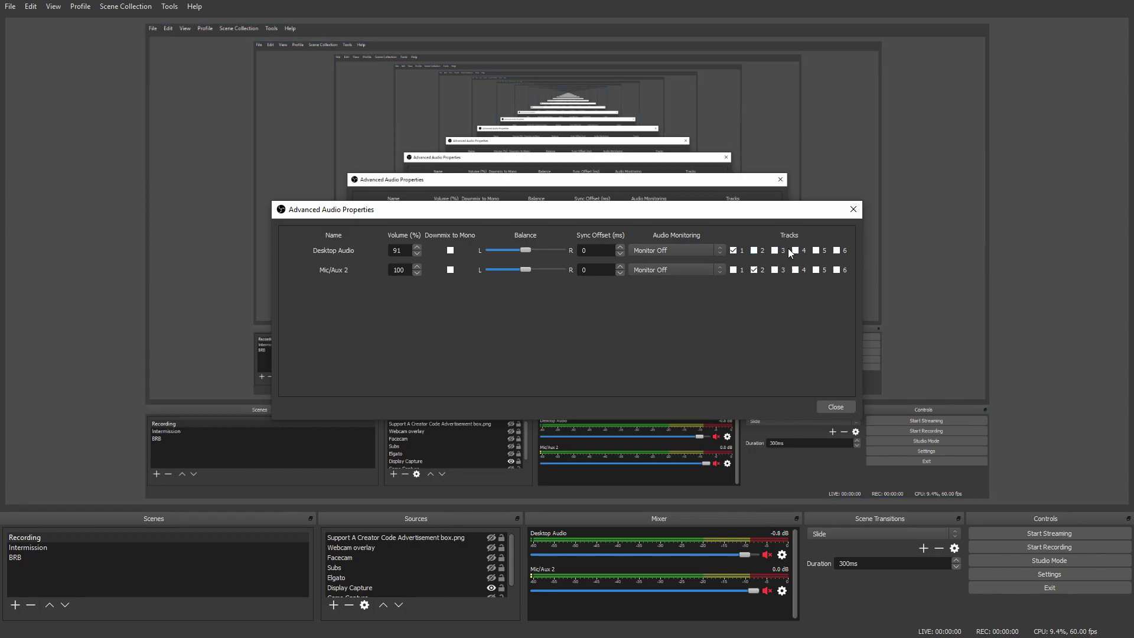
pyautogui.click(837, 407)
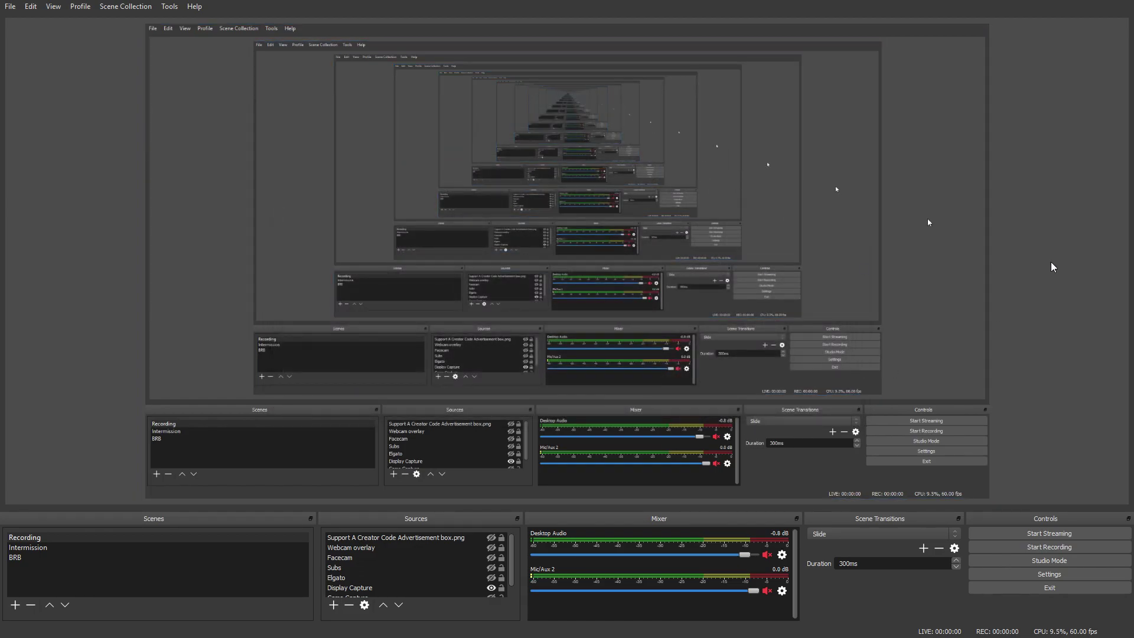